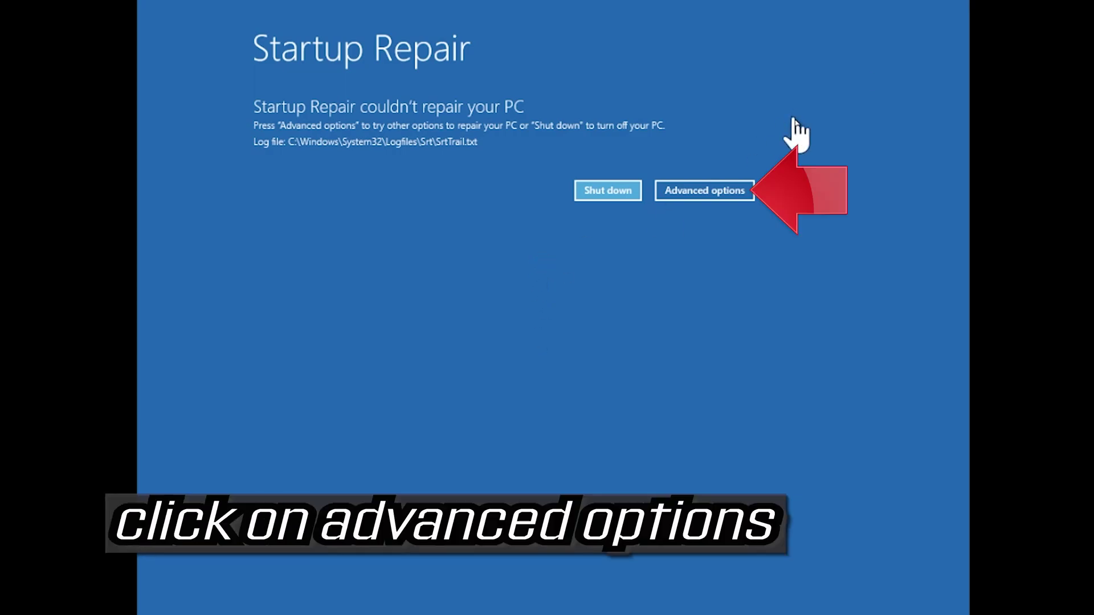
- Launch Startup Repair via Advanced options, Troubleshoot, then Advanced options
{"action": "left_click", "coordinate": [715, 188]}
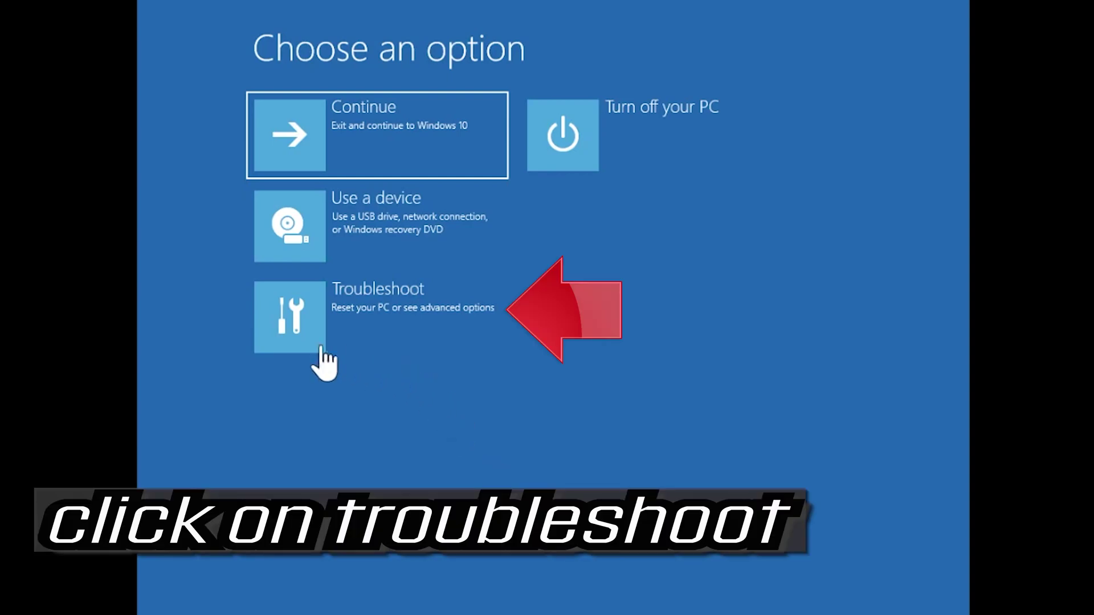
{"action": "left_click", "coordinate": [364, 336]}
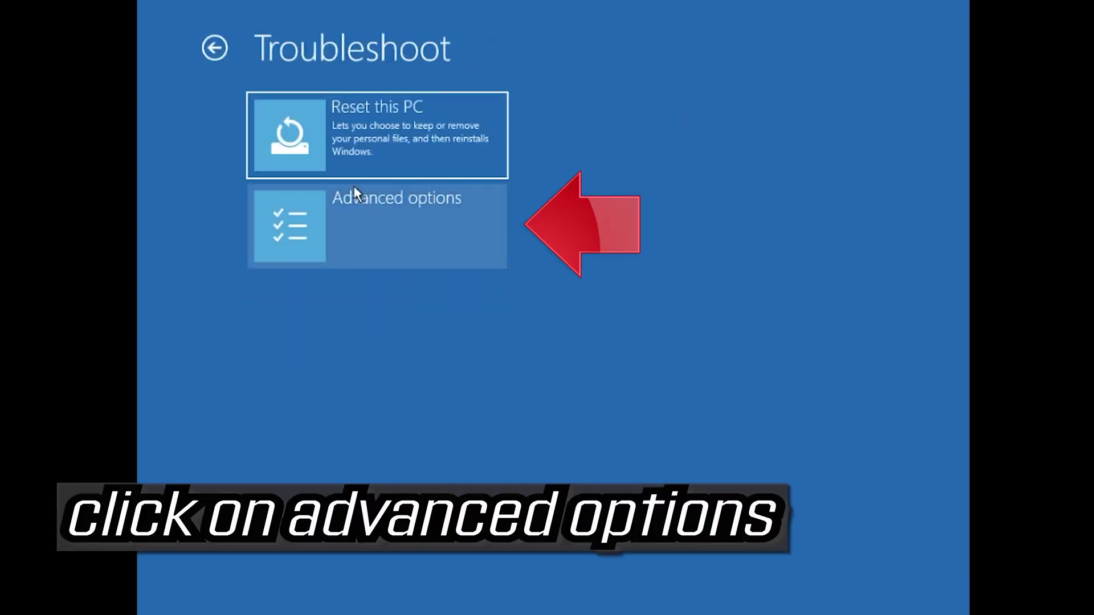
{"action": "left_click", "coordinate": [470, 224]}
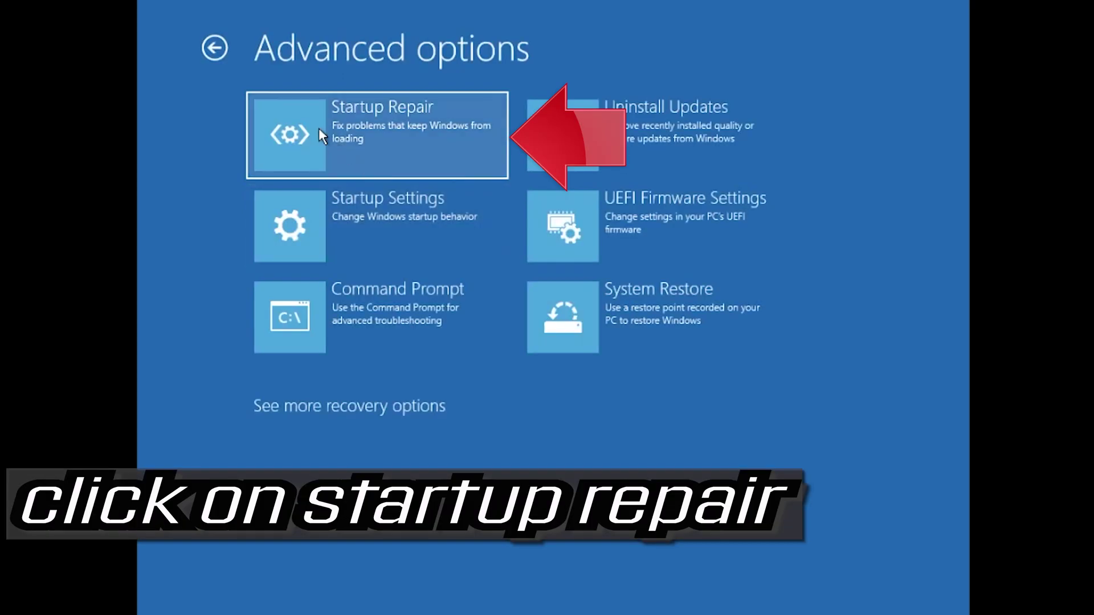
{"action": "left_click", "coordinate": [400, 131]}
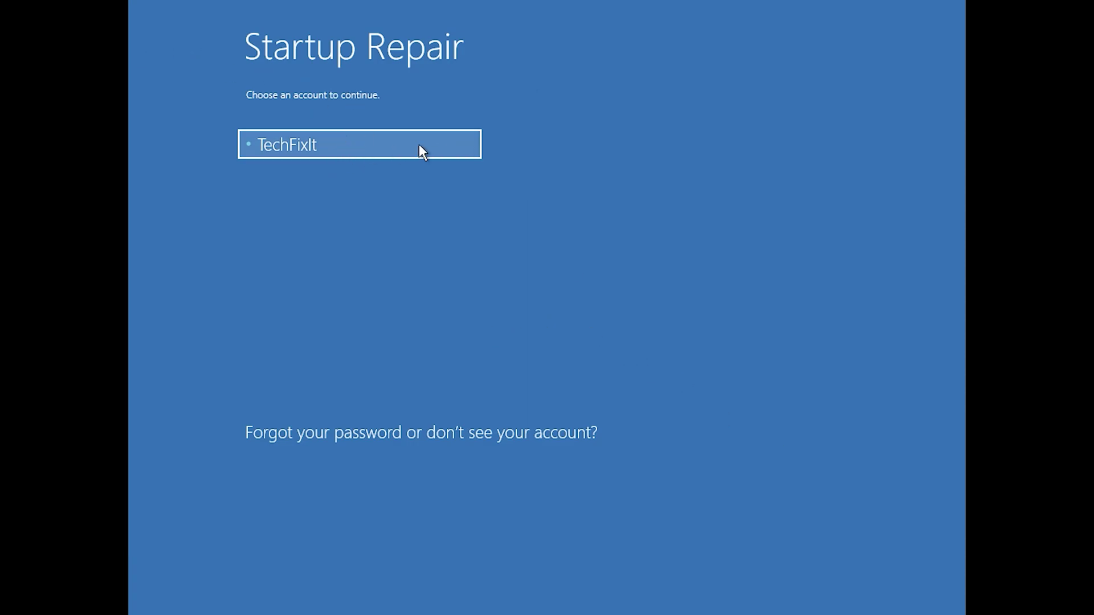
- Pick the PC's user account and submit its password so Startup Repair runs
{"action": "left_click", "coordinate": [410, 147]}
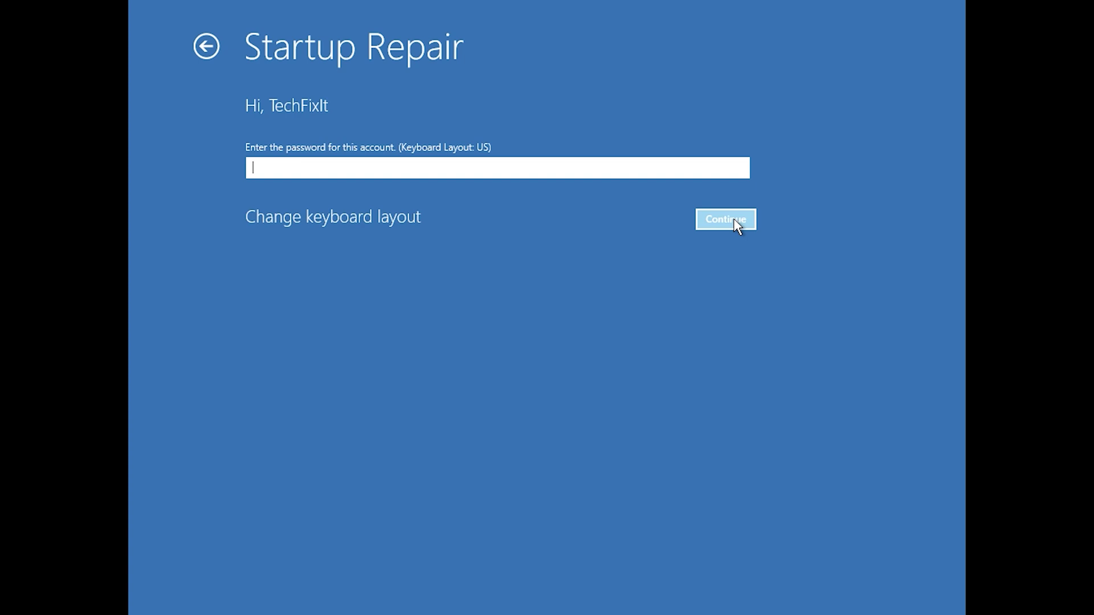
{"action": "left_click", "coordinate": [734, 220]}
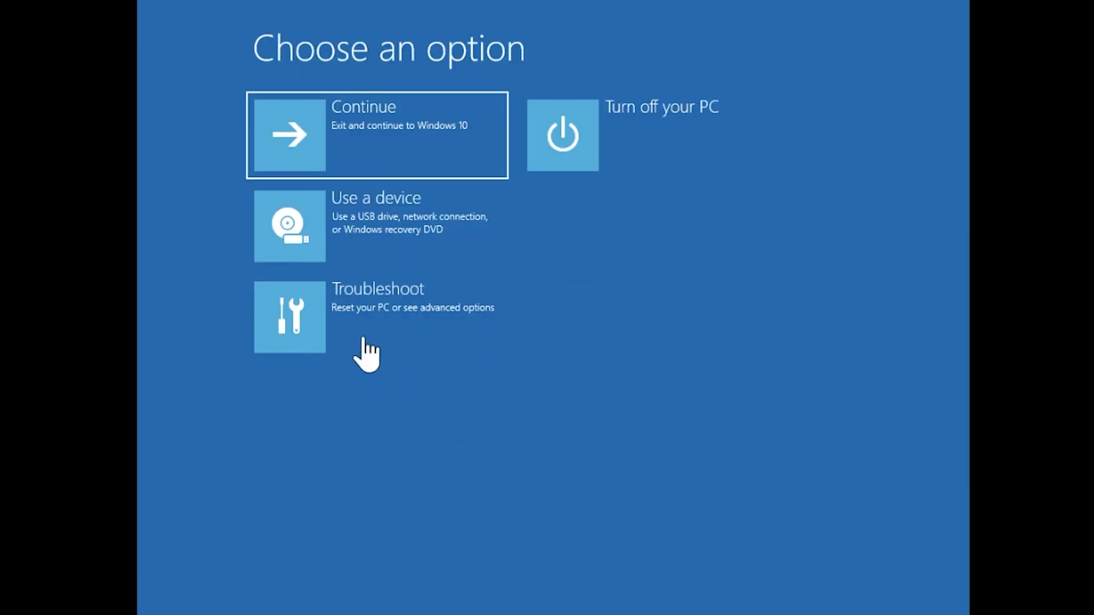
- Launch Command Prompt via Troubleshoot and Advanced options
{"action": "left_click", "coordinate": [364, 337]}
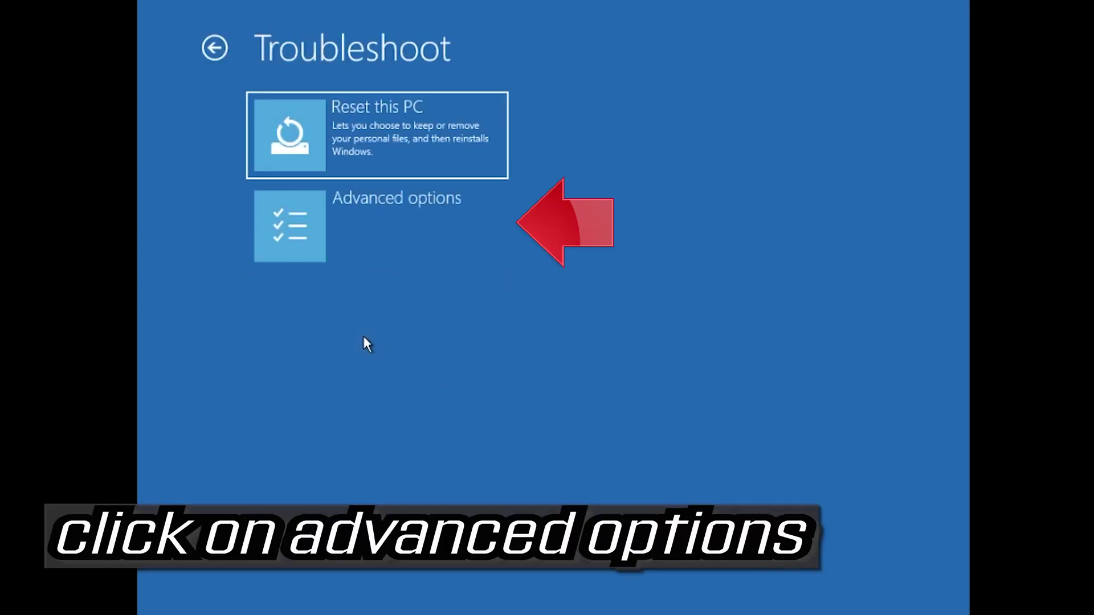
{"action": "left_click", "coordinate": [471, 227]}
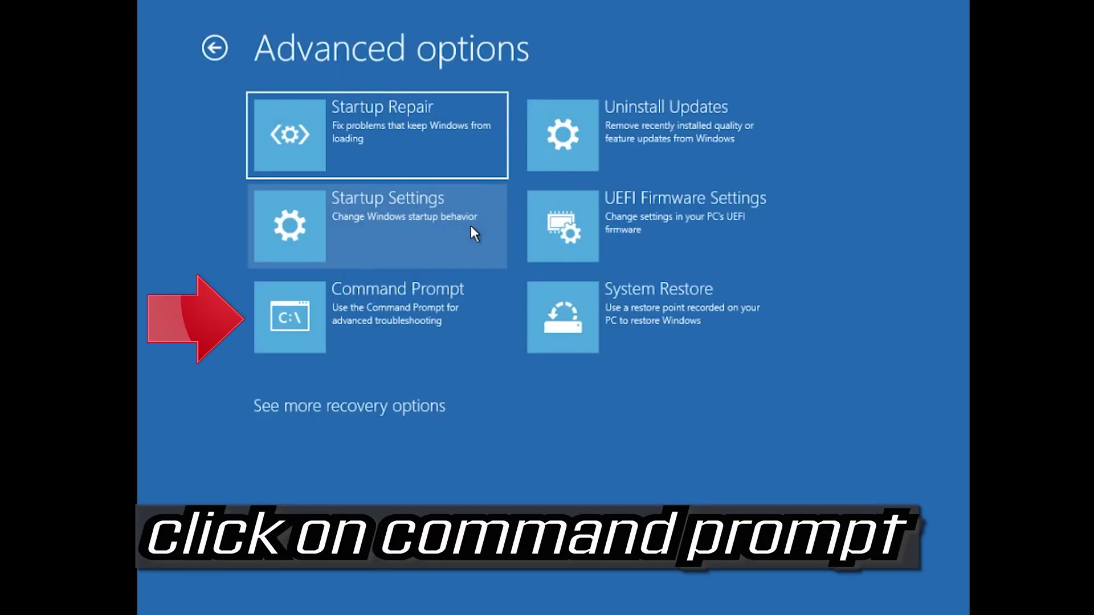
{"action": "left_click", "coordinate": [398, 330]}
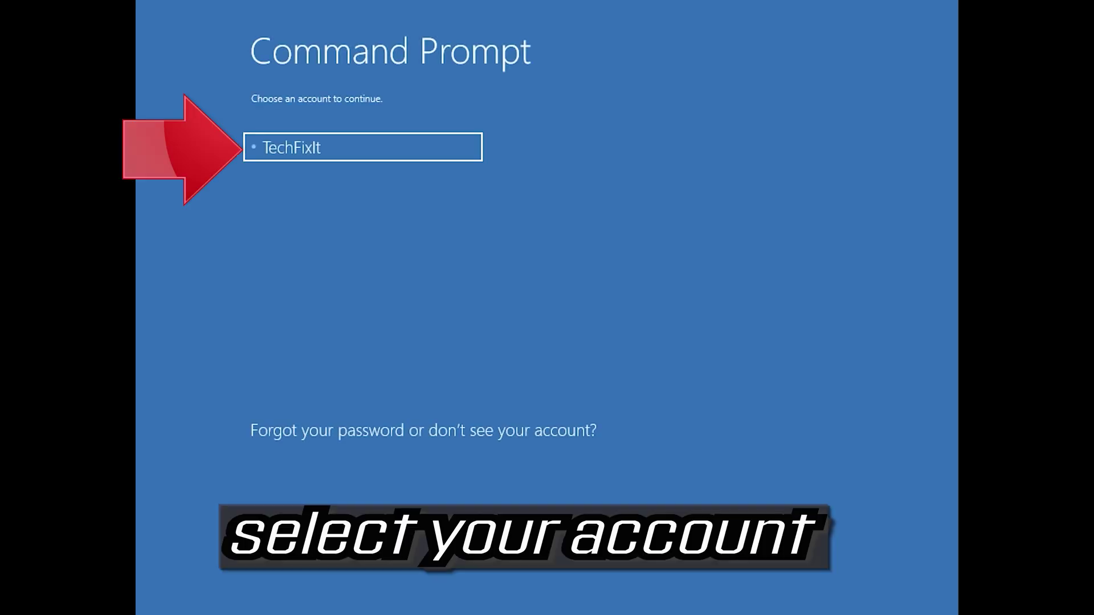
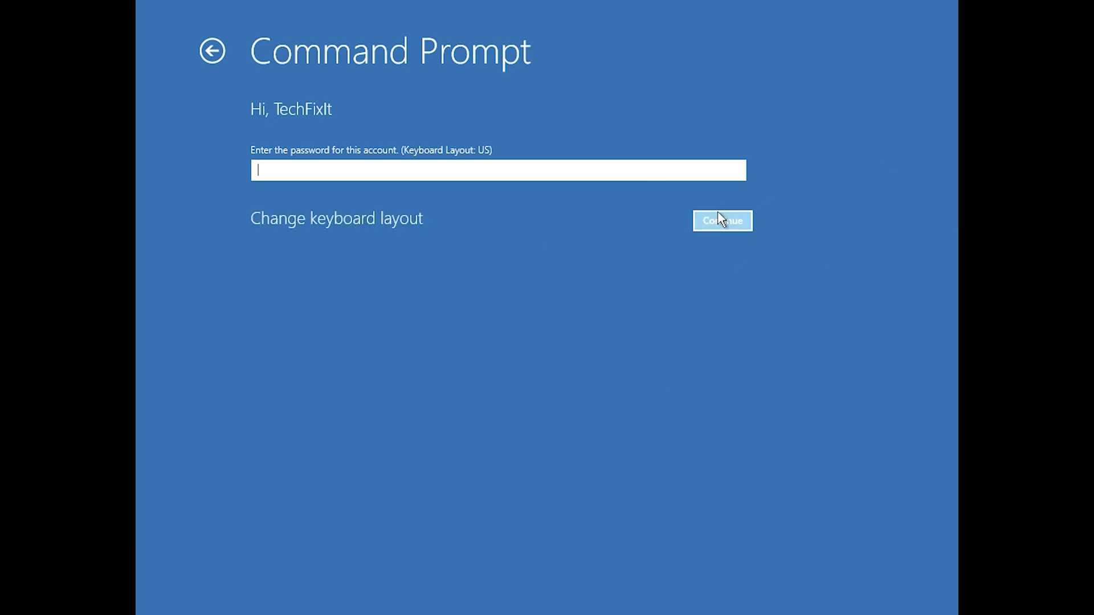
- Open the administrator console and run bootrec /fixmbr and bootrec /fixboot; fixboot returns Access is denied
{"action": "left_click", "coordinate": [721, 221]}
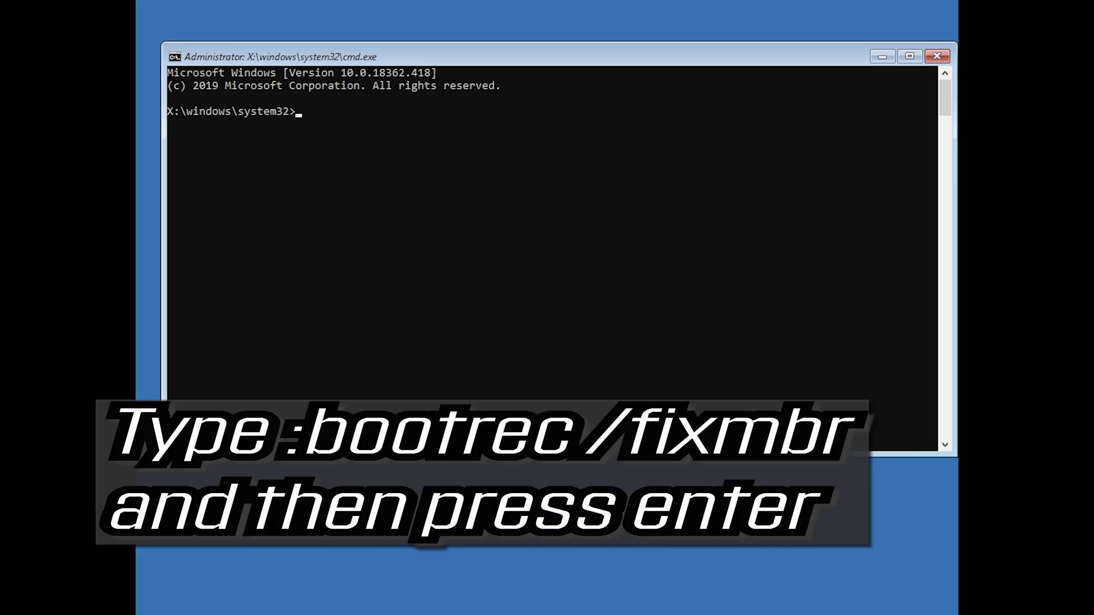
{"action": "type", "text": "bootrec /fixmbr"}
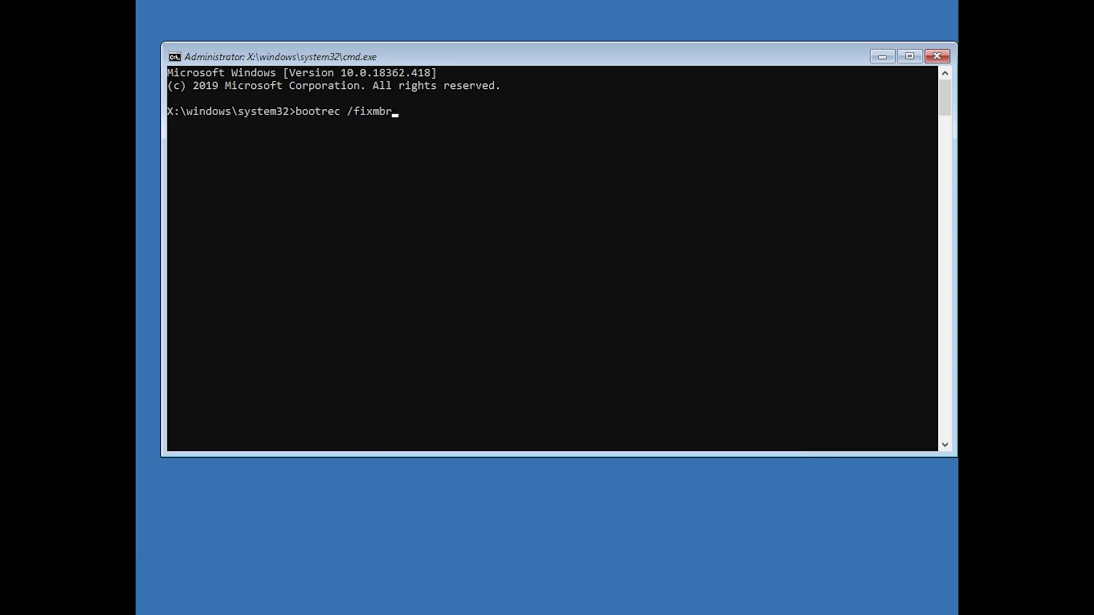
{"action": "key", "text": "Return"}
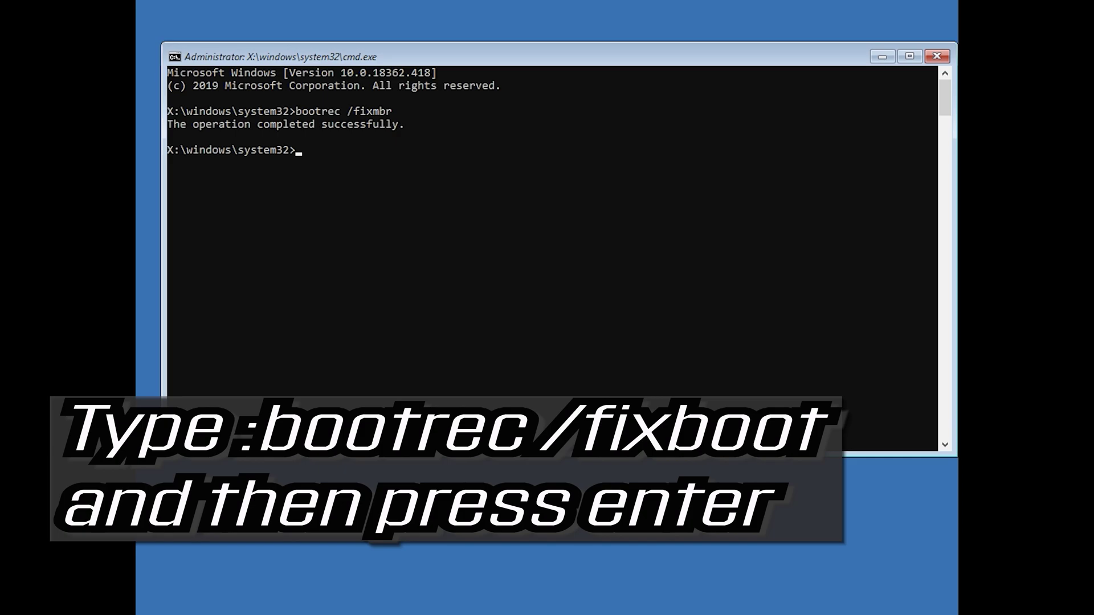
{"action": "type", "text": "bootrec /fixboot"}
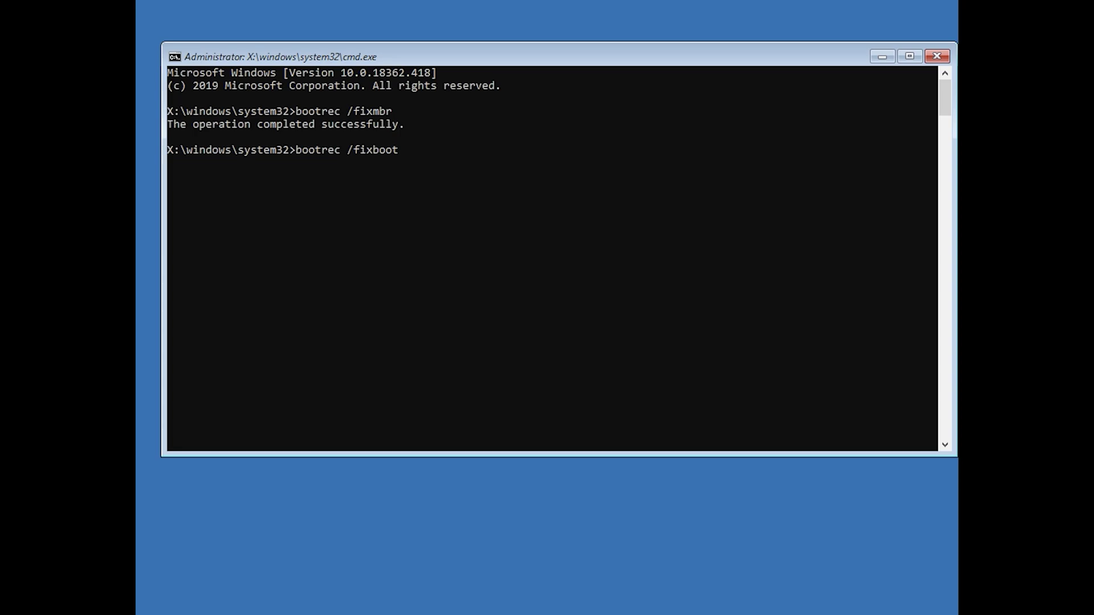
{"action": "key", "text": "Return"}
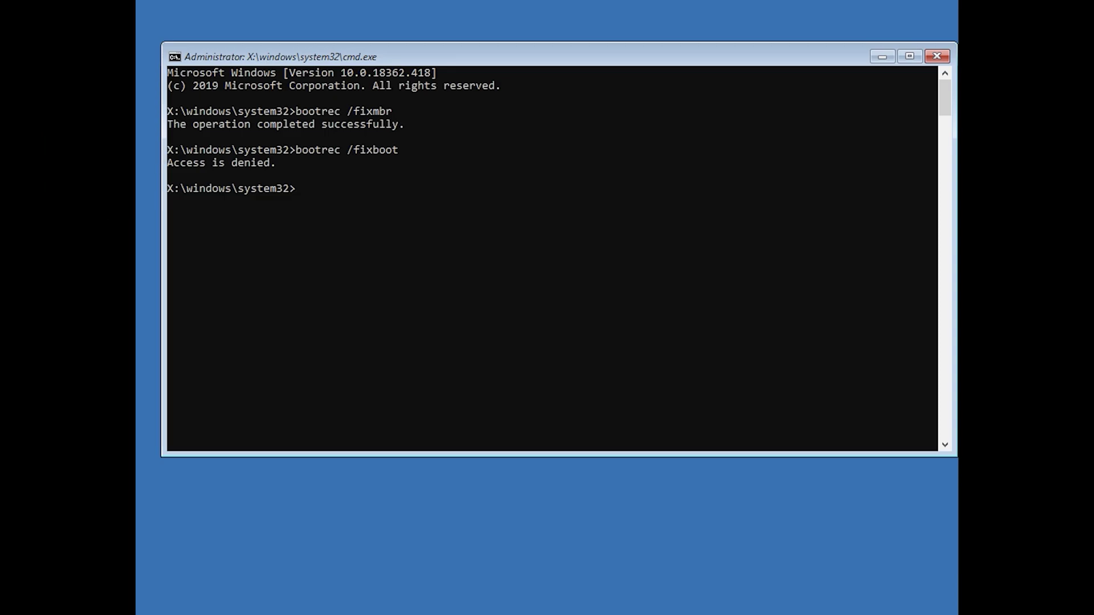
- Run bootsect /nt60 sys, rerun bootrec /fixboot successfully, and export the BCD to c:\bcdbackup
{"action": "type", "text": "b"}
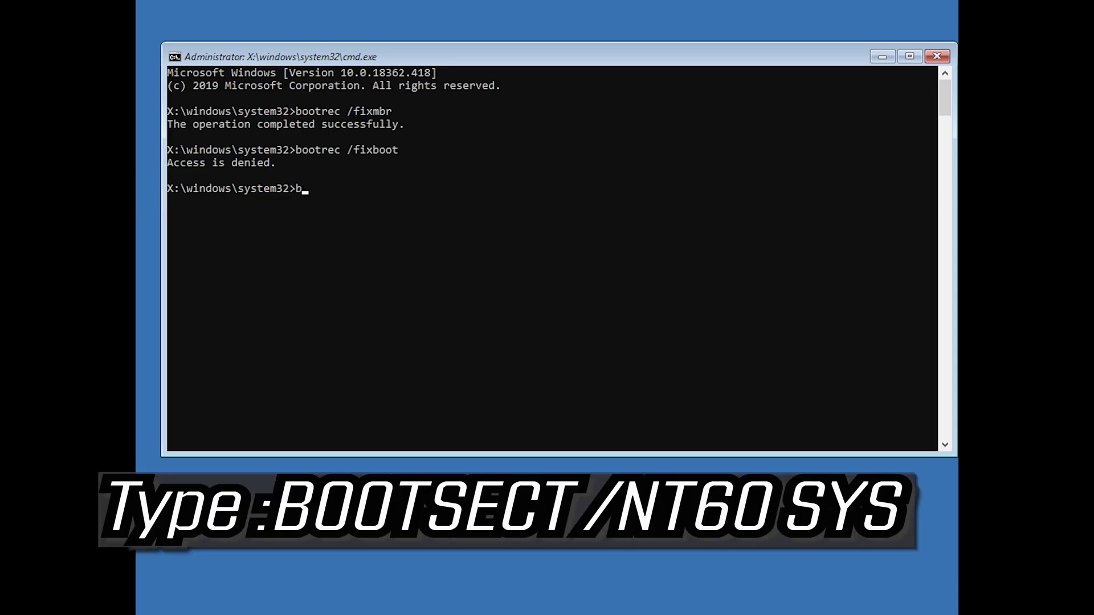
{"action": "type", "text": "ootsect /nt60 sys"}
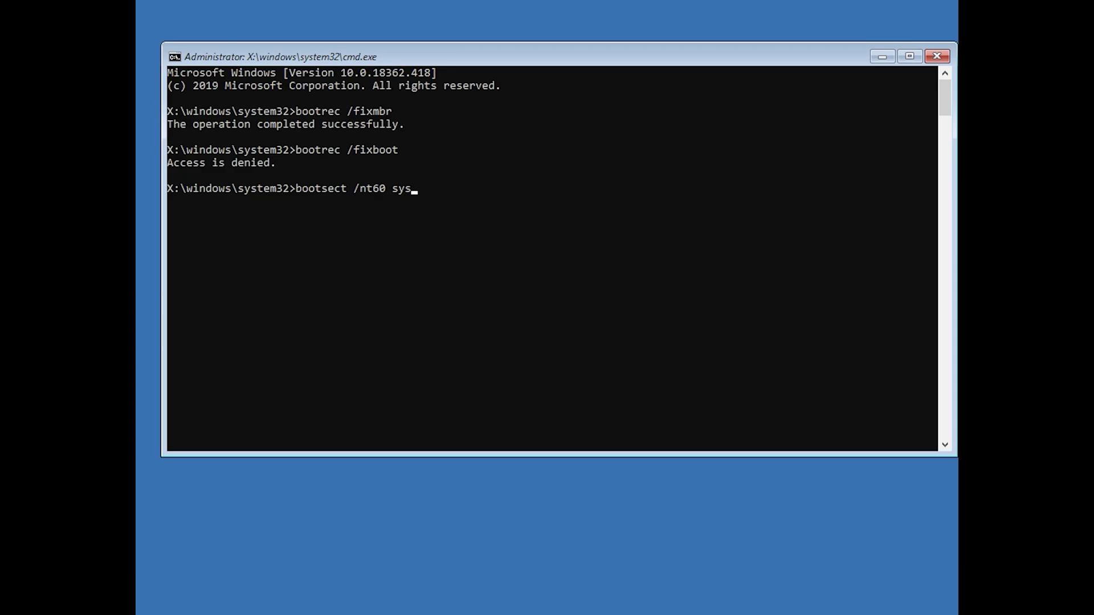
{"action": "key", "text": "Return"}
{"action": "type", "text": "boot"}
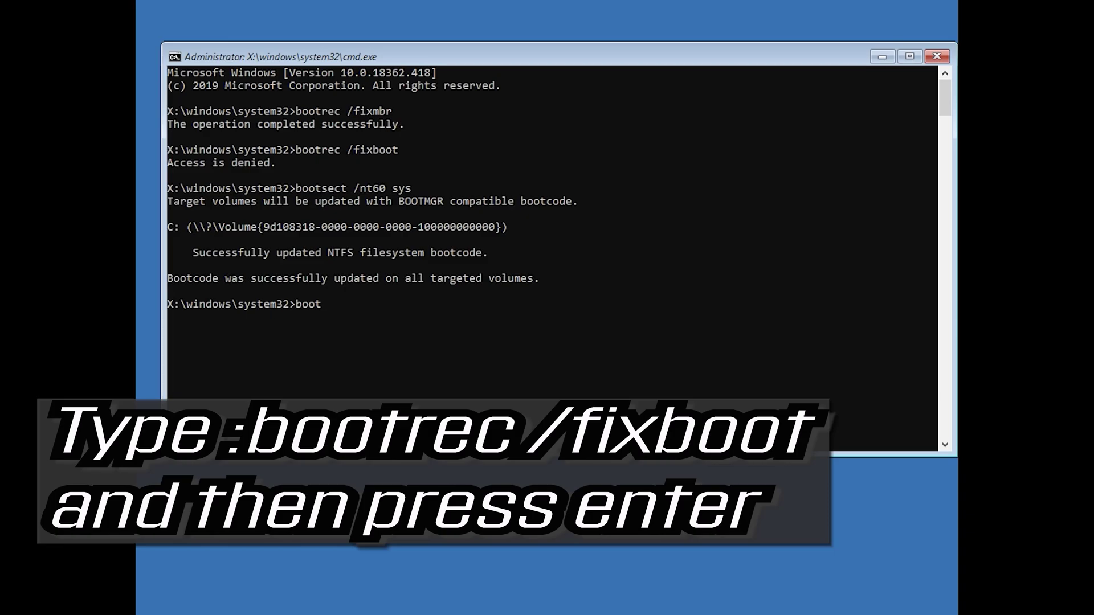
{"action": "type", "text": "rec /fixboot"}
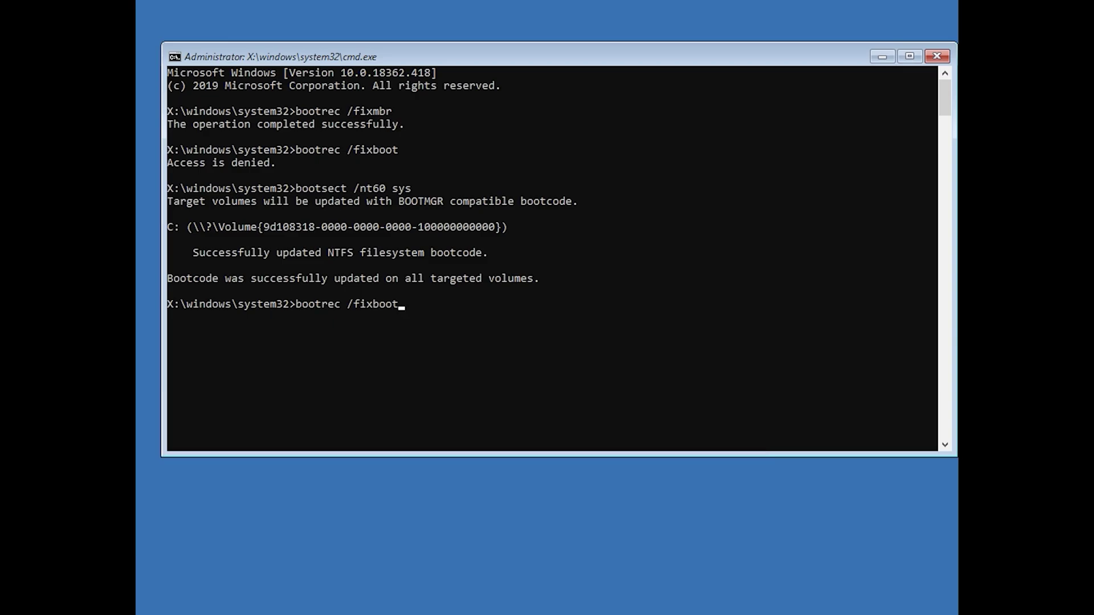
{"action": "key", "text": "Return"}
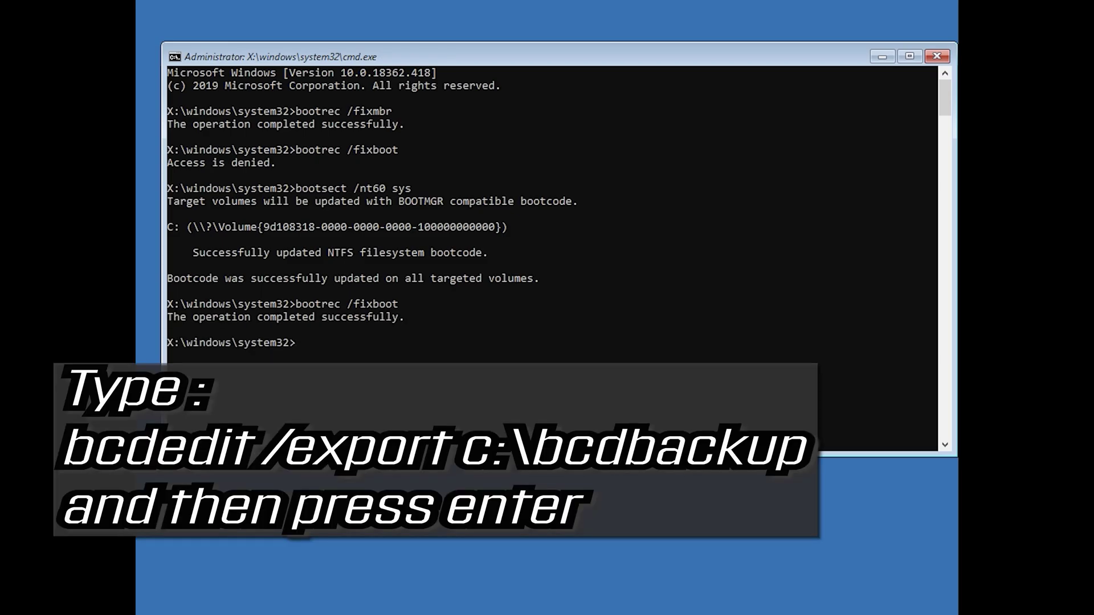
{"action": "type", "text": "bcdedit /export c:\\bcdbackup"}
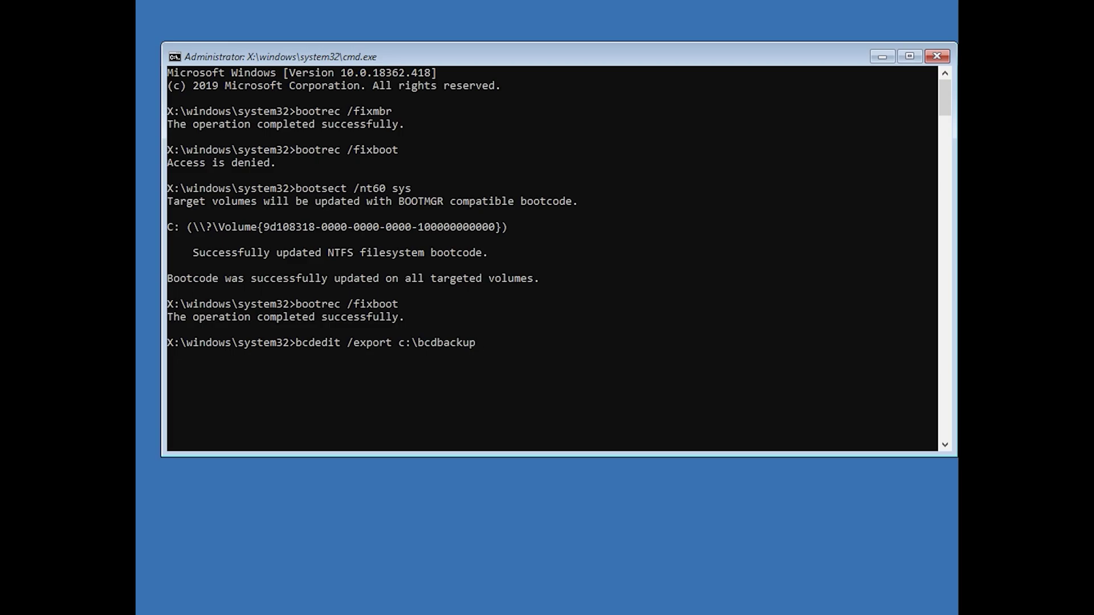
{"action": "key", "text": "Return"}
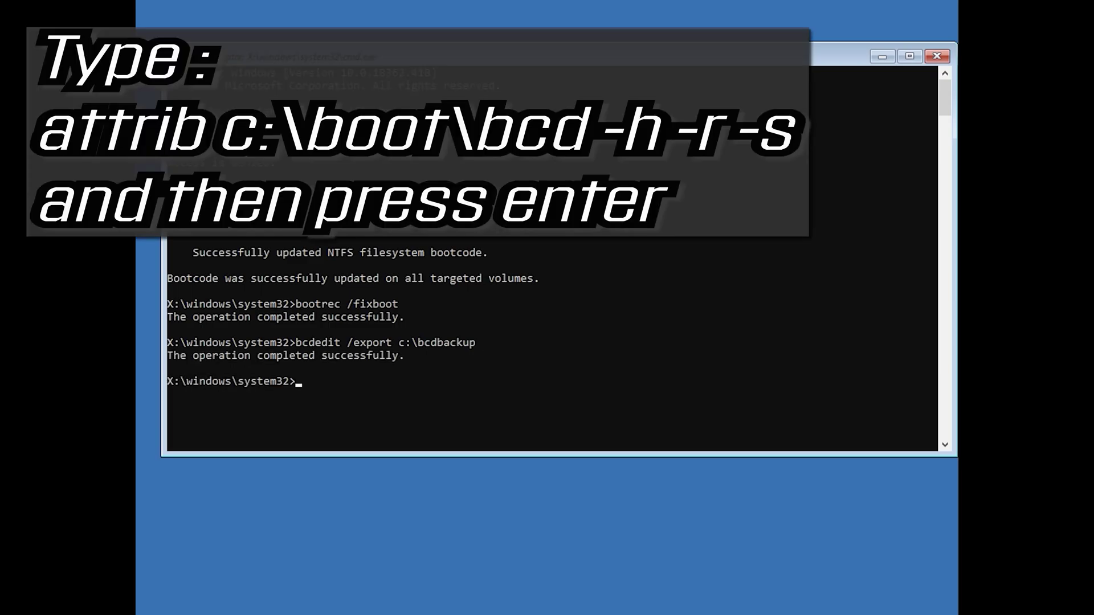
- Run attrib c:\boot\bcd -h -r -s, then rename c:\boot\bcd to bcd.old with ren
{"action": "type", "text": "attrib c:\\boot\\bcd"}
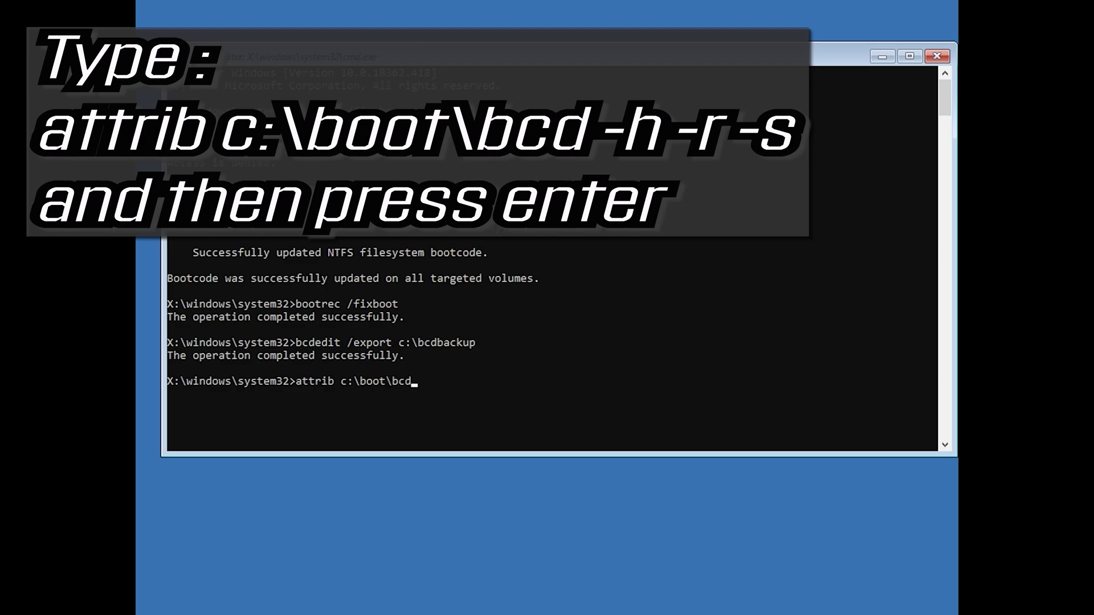
{"action": "type", "text": " -h -r -s"}
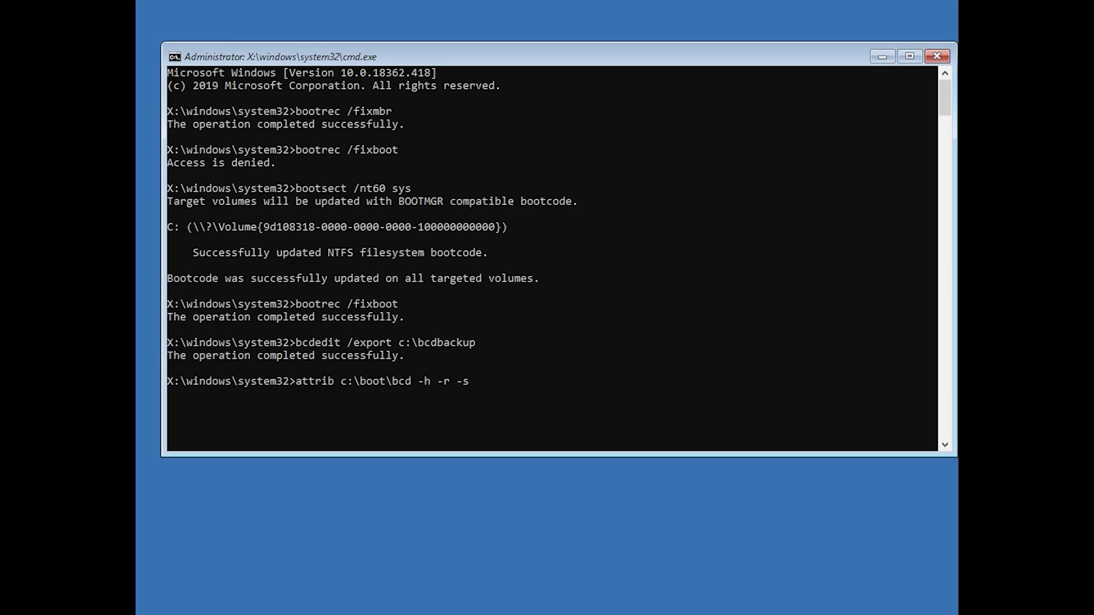
{"action": "key", "text": "Return"}
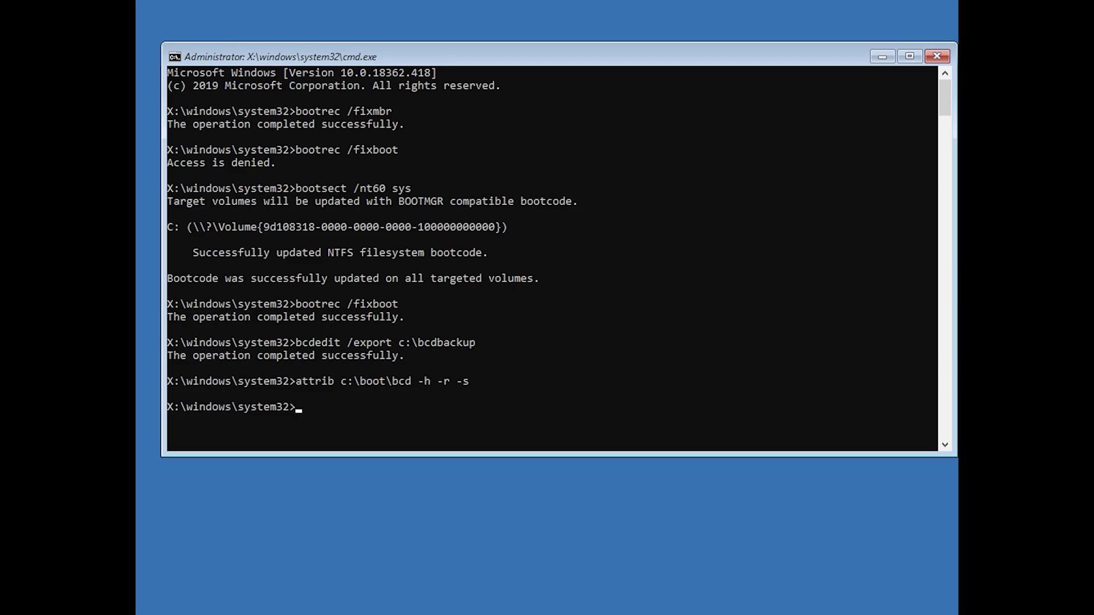
{"action": "type", "text": "re"}
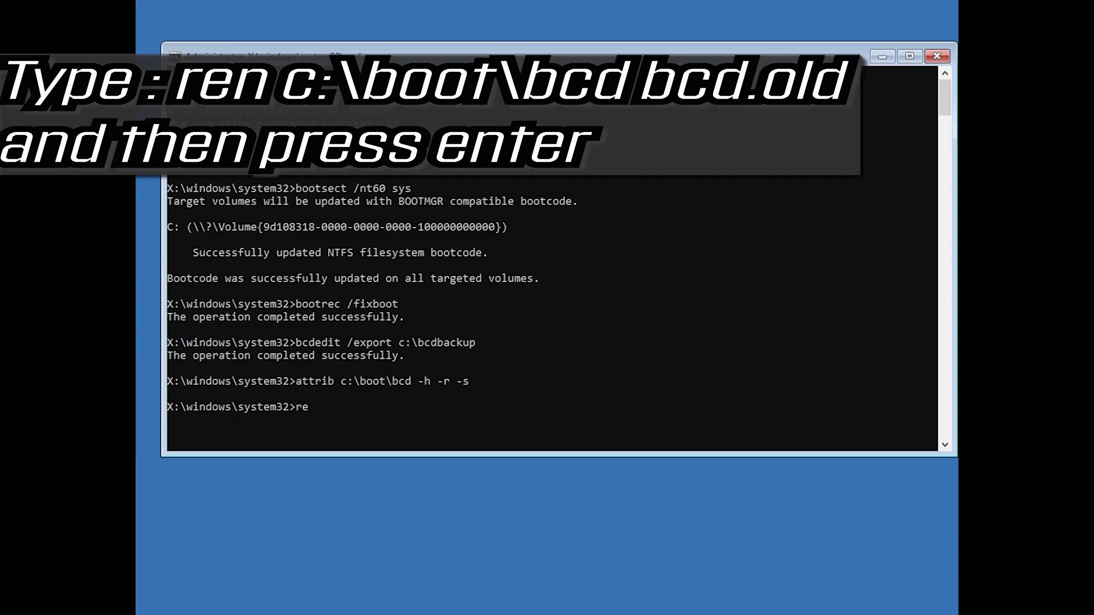
{"action": "type", "text": ":\\boot\\bcd bcd.old"}
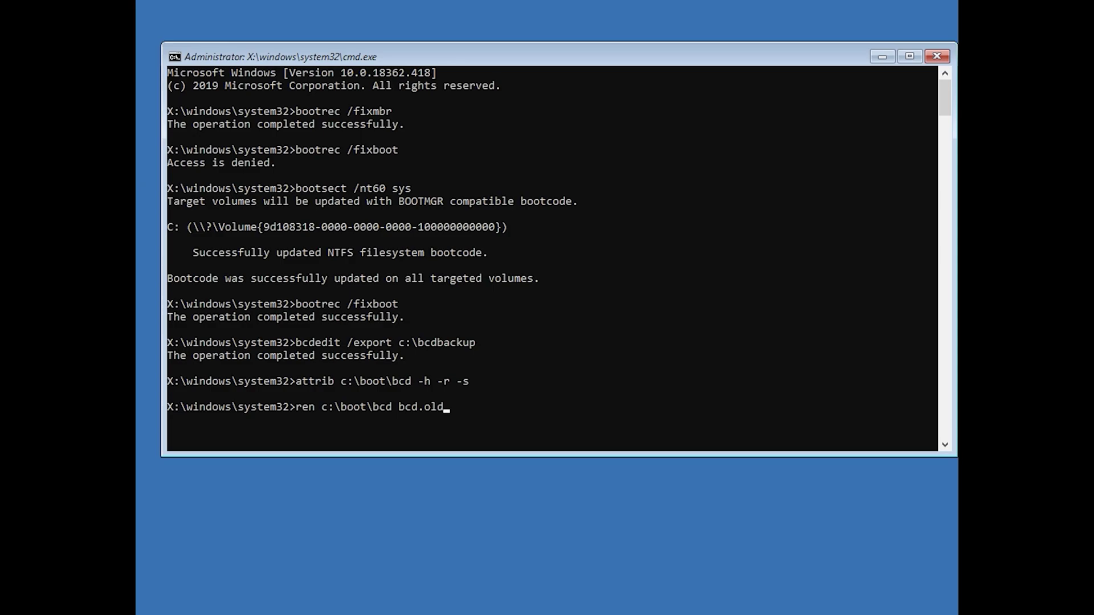
{"action": "key", "text": "Return"}
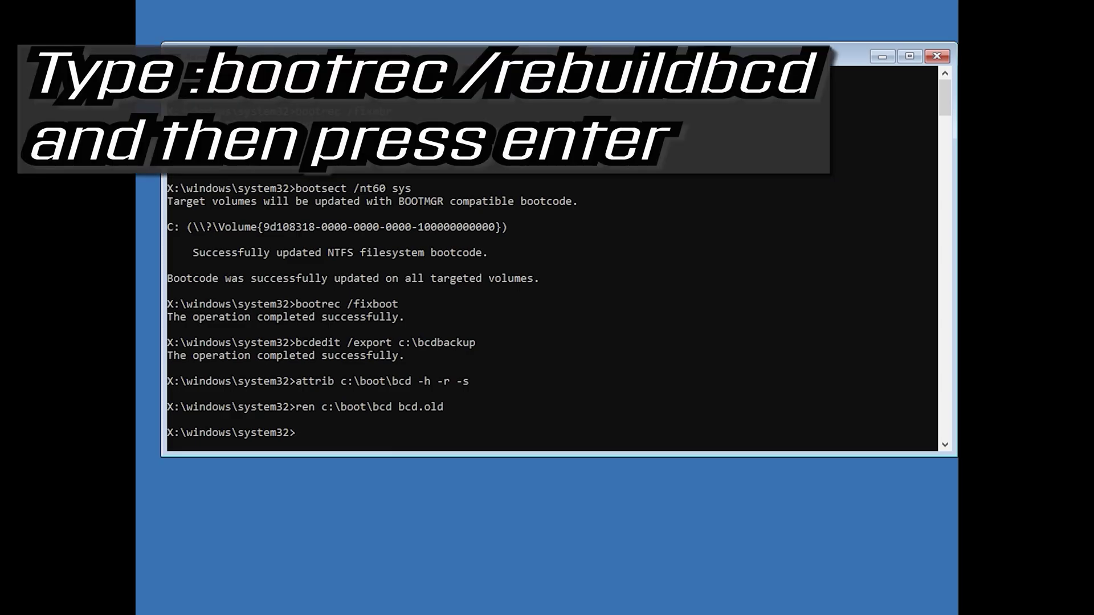
- Run bootrec /rebuildbcd, answer y to add D:\Windows to the boot list, then exit the console
{"action": "type", "text": "bootrec /rebuild"}
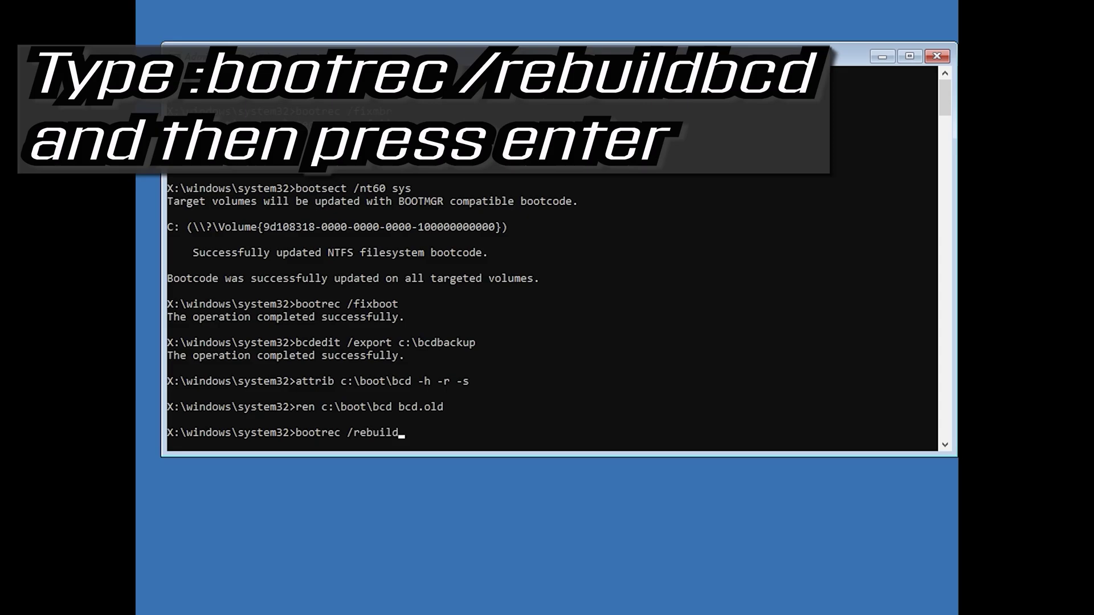
{"action": "type", "text": "bcd"}
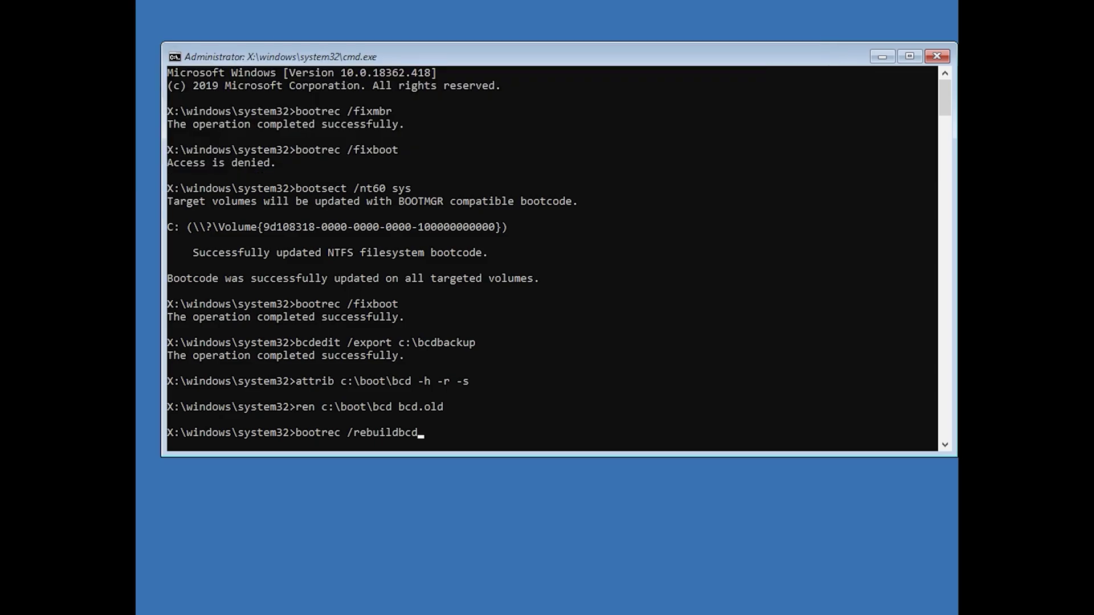
{"action": "key", "text": "Return"}
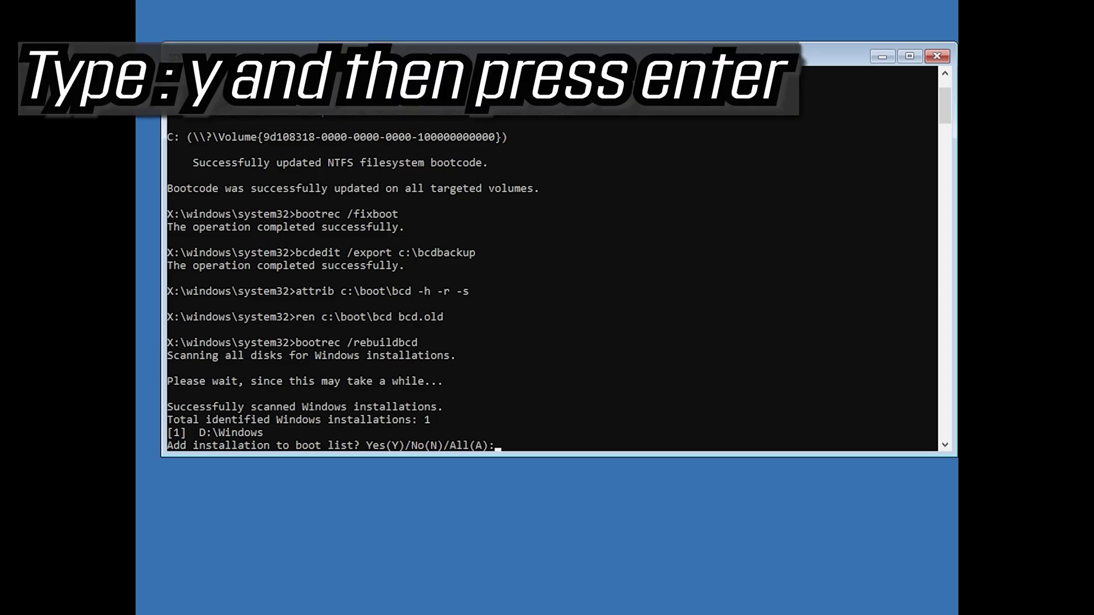
{"action": "type", "text": "y"}
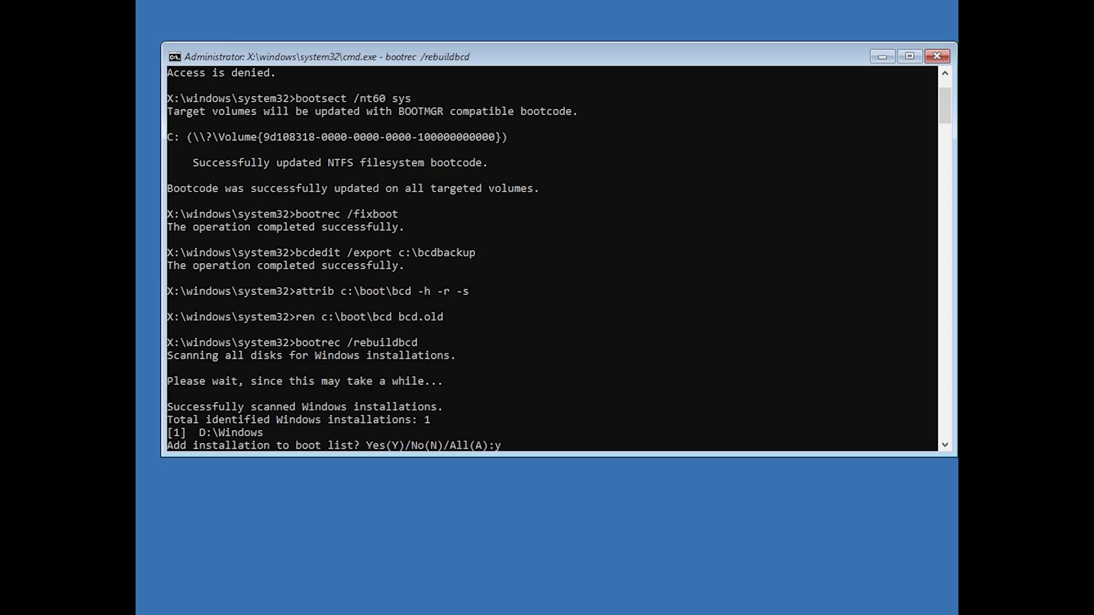
{"action": "key", "text": "Return"}
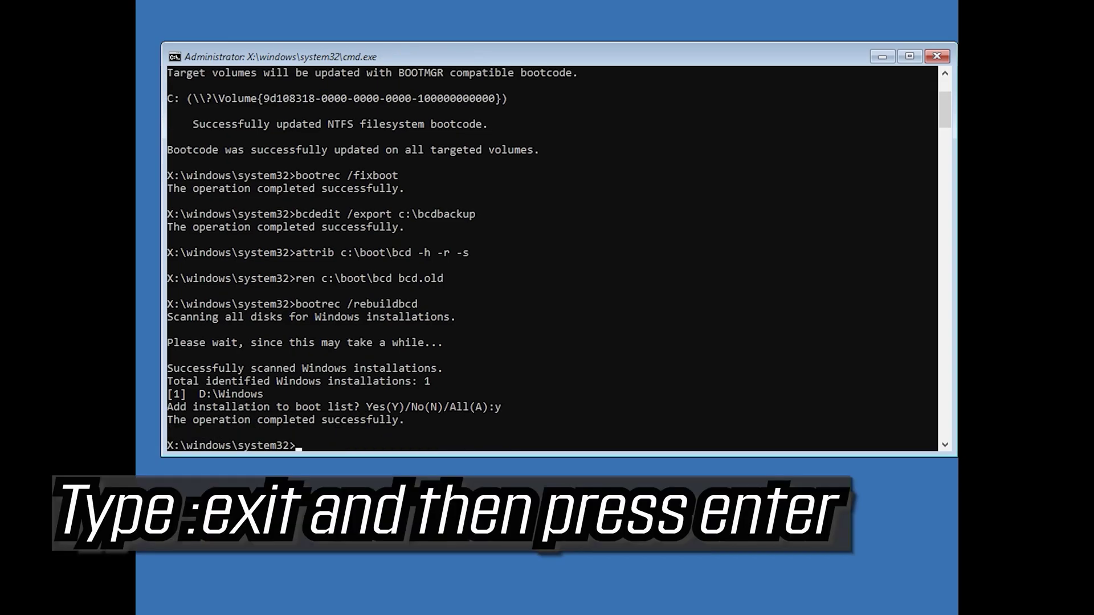
{"action": "type", "text": "exit"}
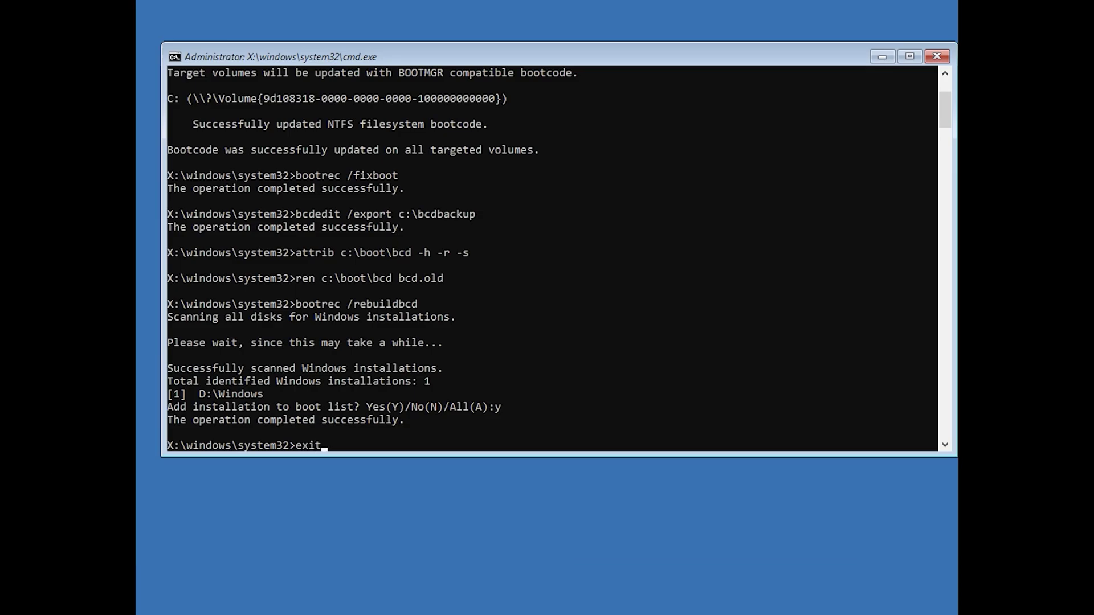
{"action": "key", "text": "Return"}
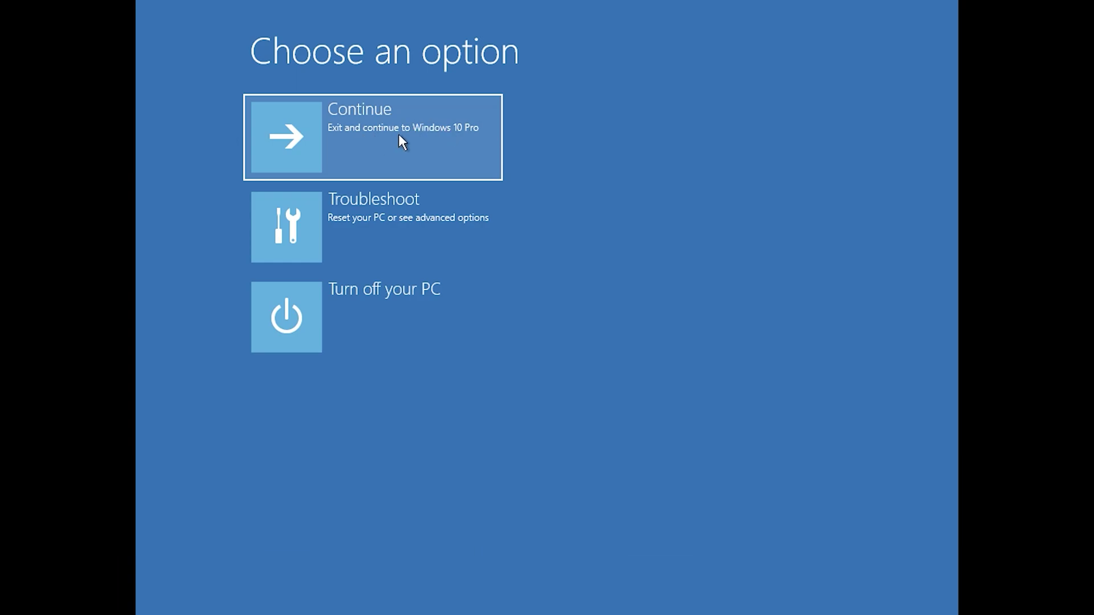
- Restart back into recovery and go to Troubleshoot > Advanced options
{"action": "left_click", "coordinate": [420, 131]}
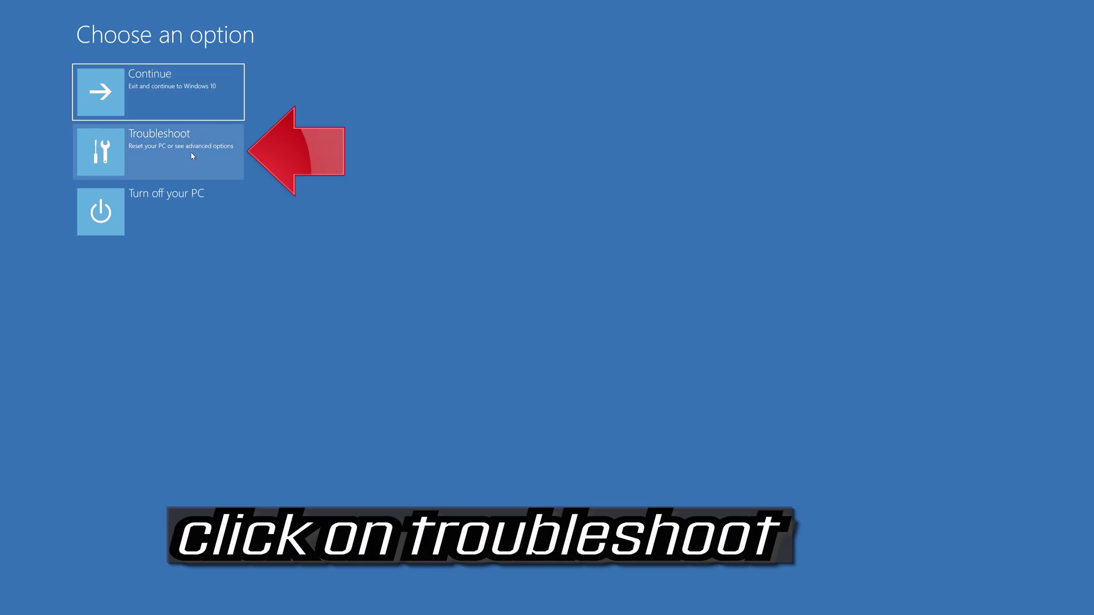
{"action": "left_click", "coordinate": [162, 162]}
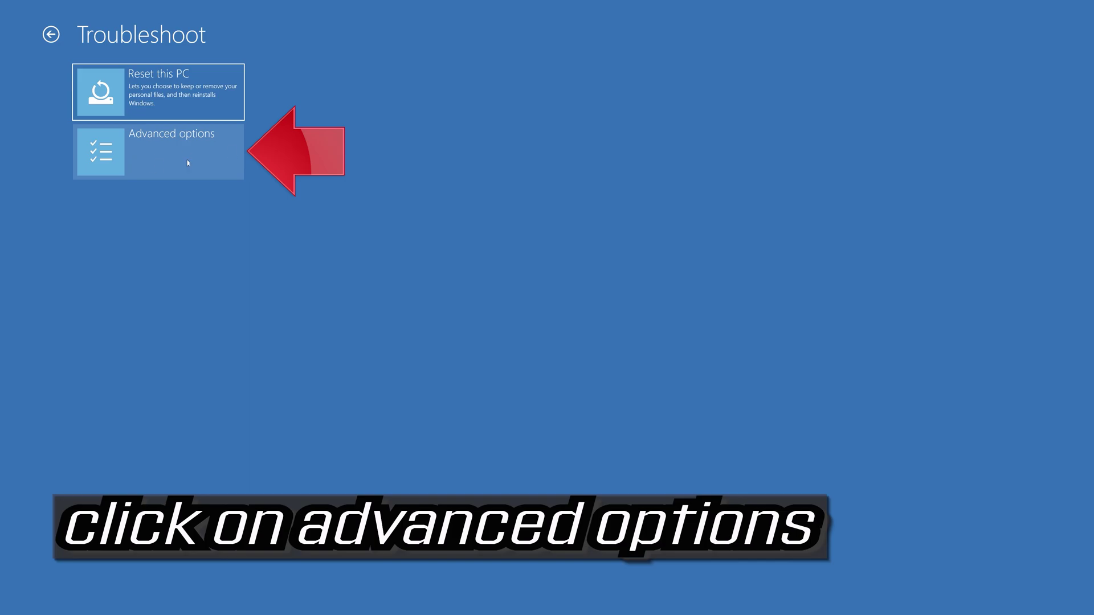
{"action": "left_click", "coordinate": [171, 161]}
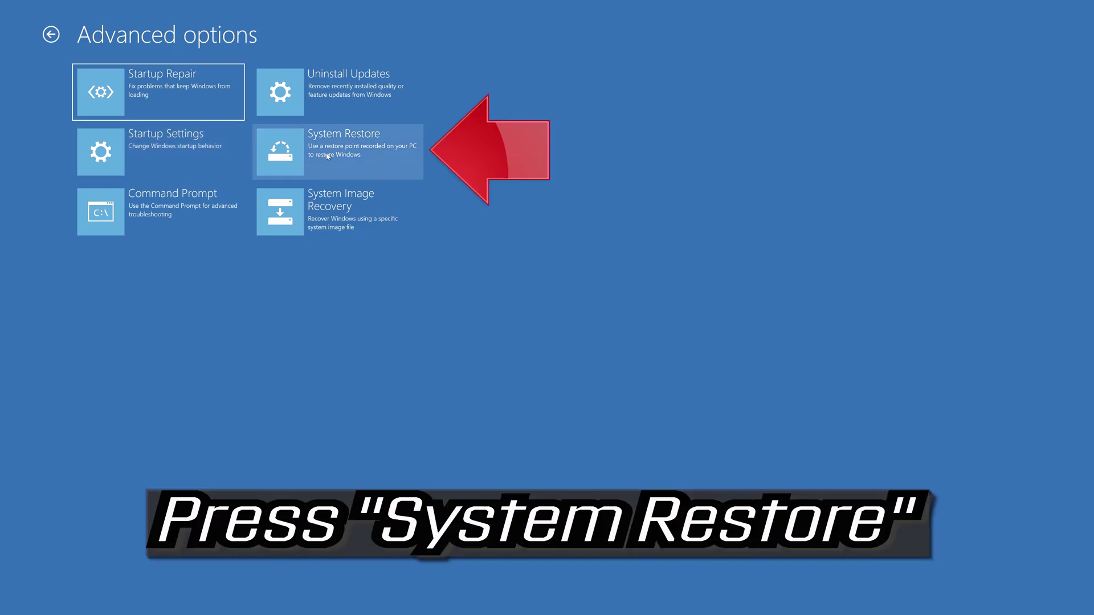
- Launch System Restore, signing in to the local account with an empty password
{"action": "left_click", "coordinate": [360, 166]}
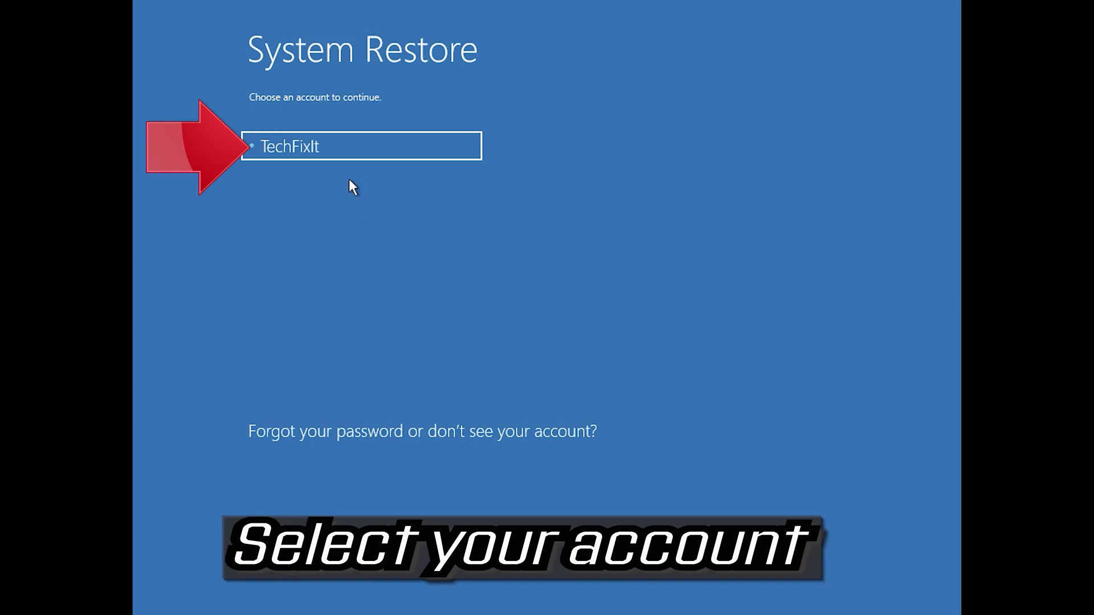
{"action": "left_click", "coordinate": [373, 146]}
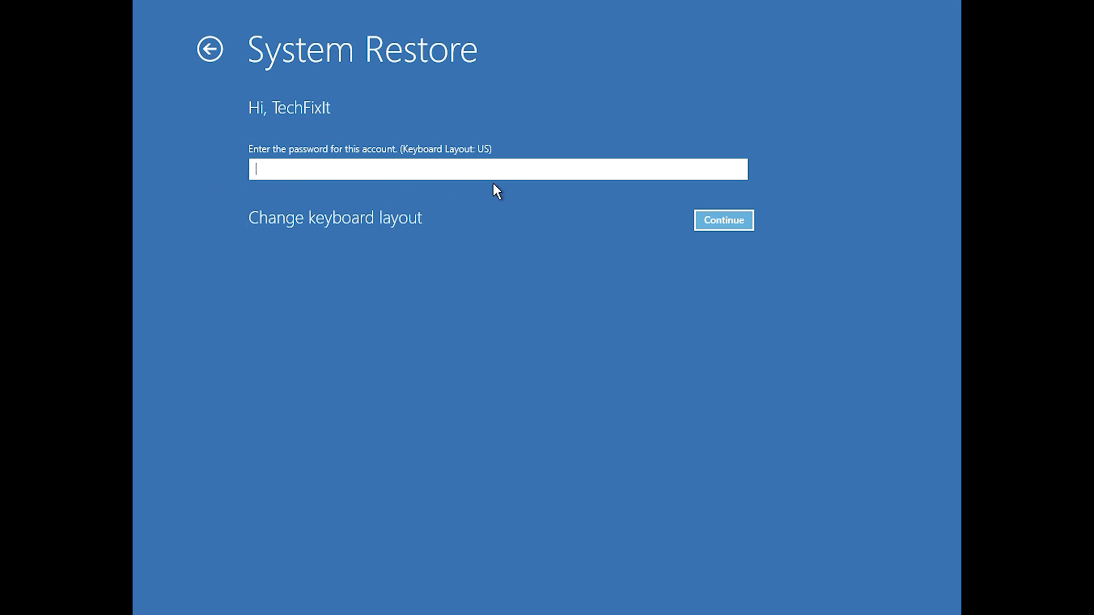
{"action": "left_click", "coordinate": [710, 220]}
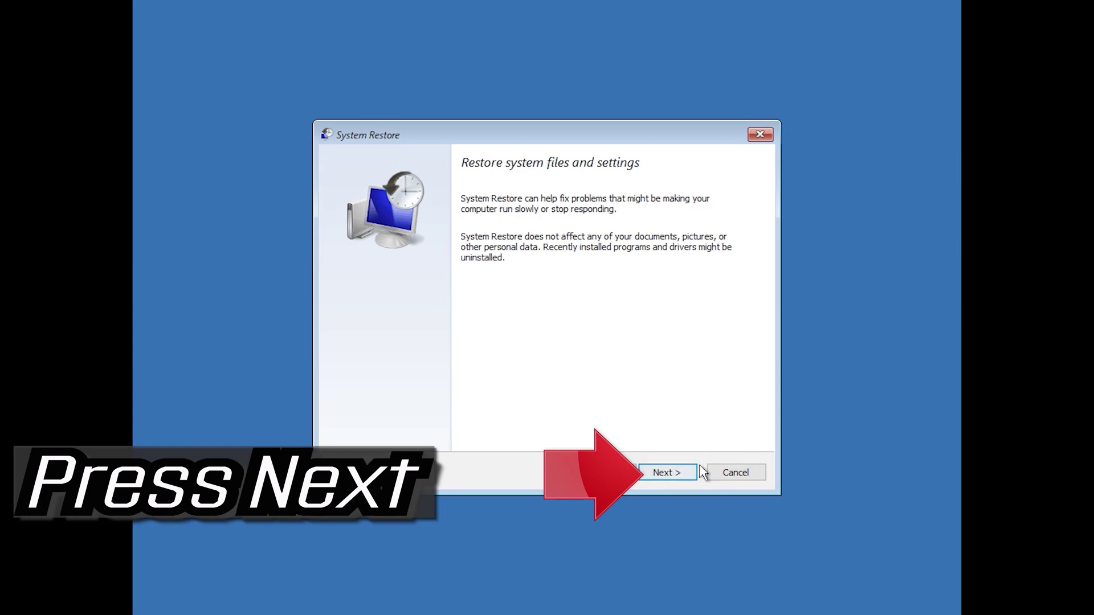
- Restore to the 1/10/2020 12:21:42 AM restore point, accept the warning, and restart
{"action": "left_click", "coordinate": [668, 473]}
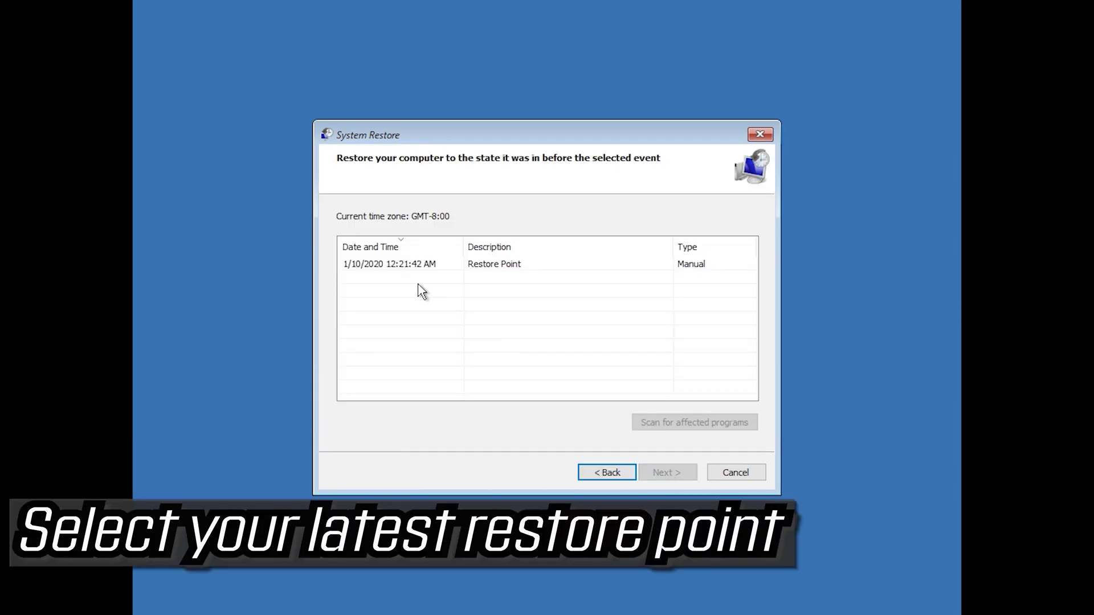
{"action": "left_click", "coordinate": [389, 266]}
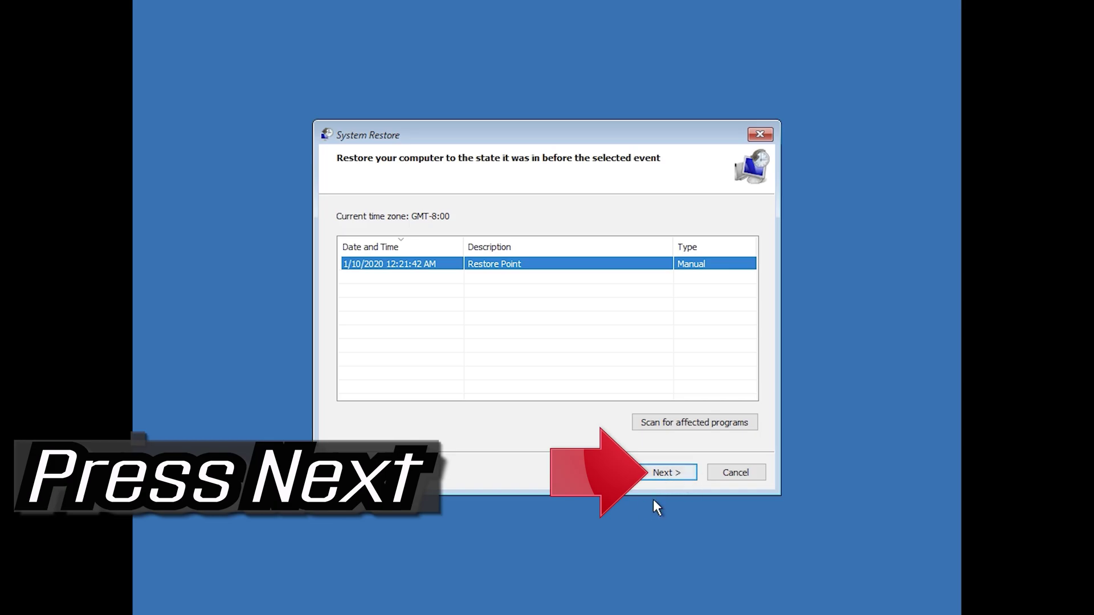
{"action": "left_click", "coordinate": [666, 473]}
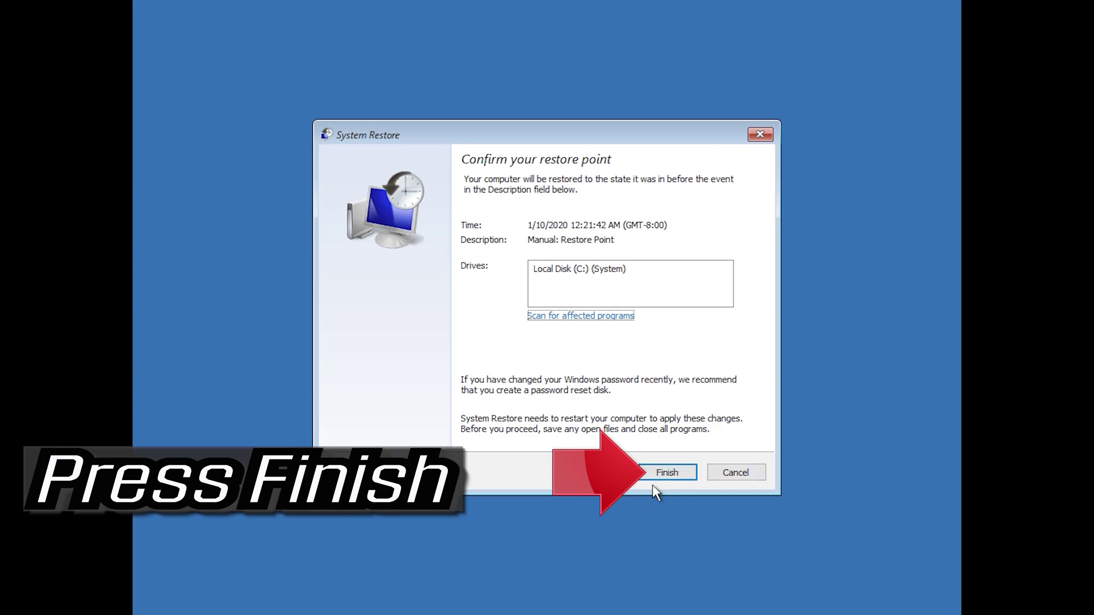
{"action": "left_click", "coordinate": [669, 482]}
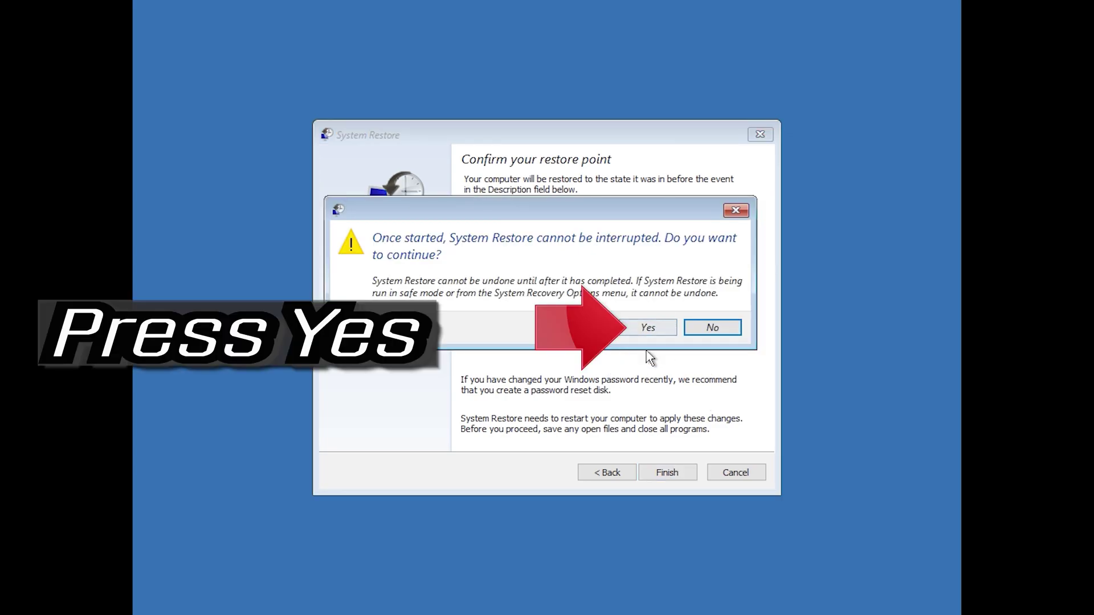
{"action": "left_click", "coordinate": [647, 330]}
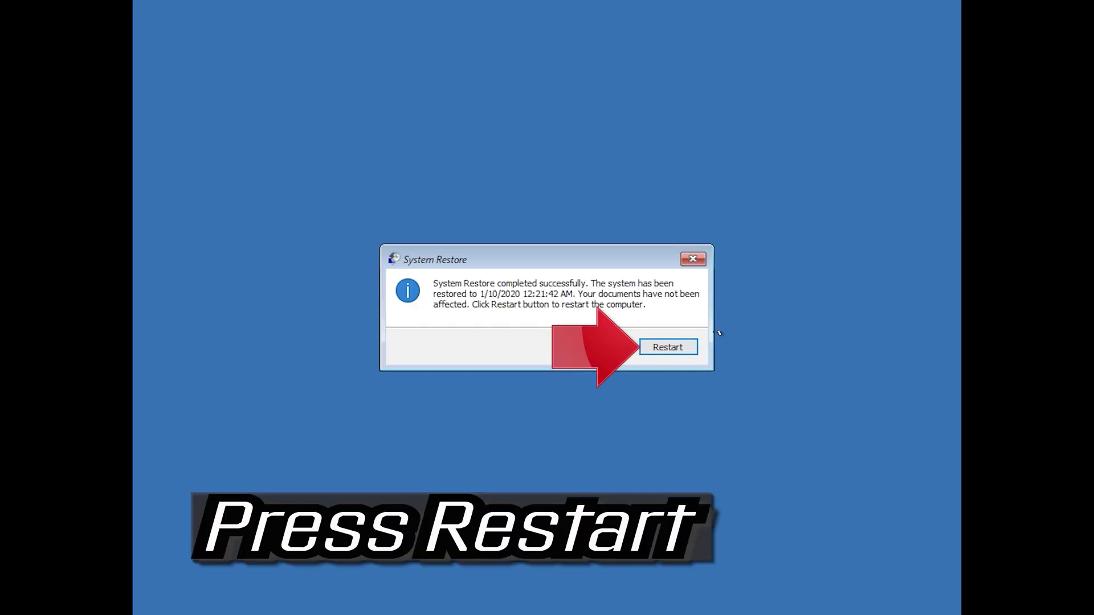
{"action": "left_click", "coordinate": [667, 348]}
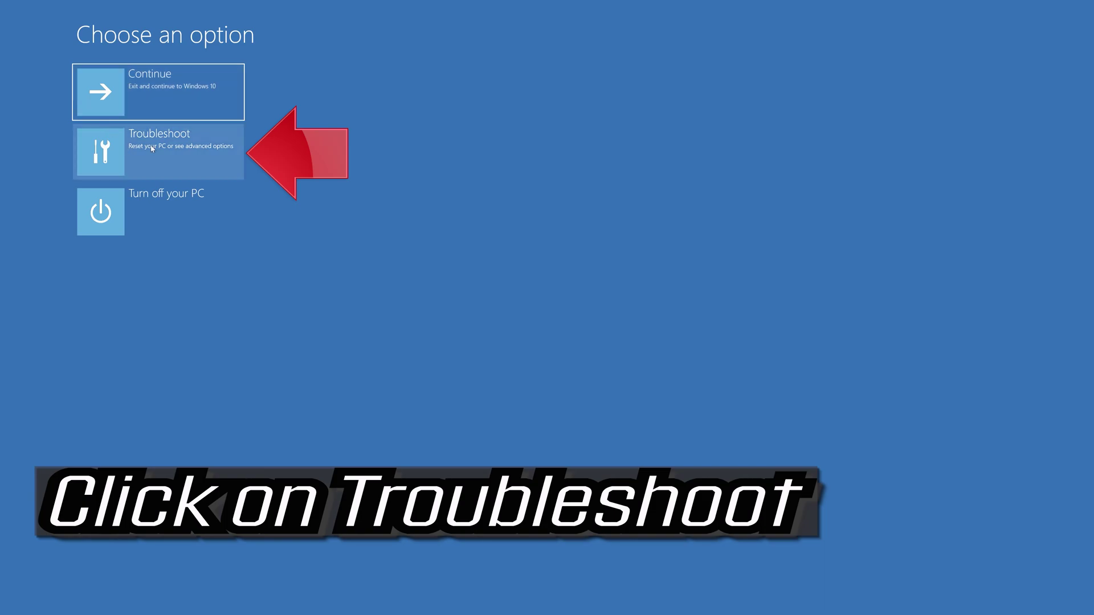
- Start Reset this PC with Keep my files, signing in to the local account without a password
{"action": "left_click", "coordinate": [181, 152]}
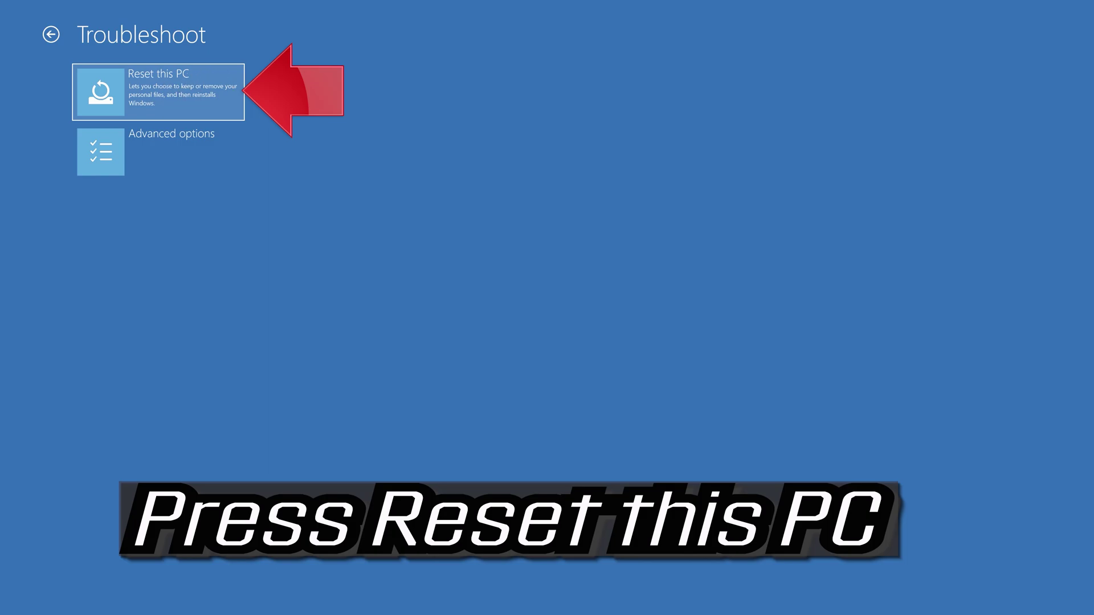
{"action": "left_click", "coordinate": [185, 94]}
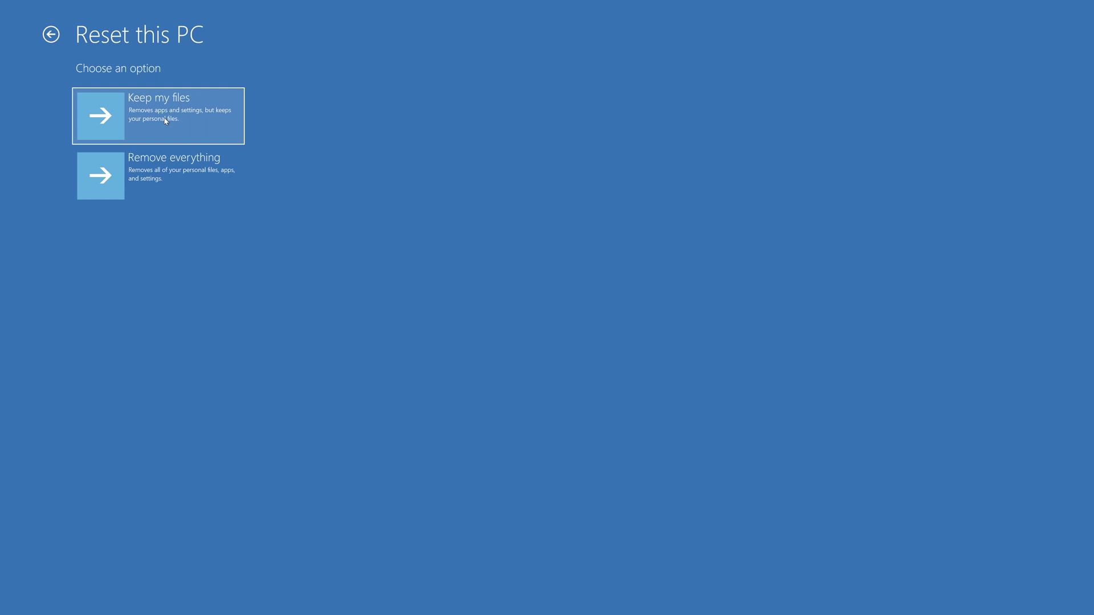
{"action": "left_click", "coordinate": [165, 121]}
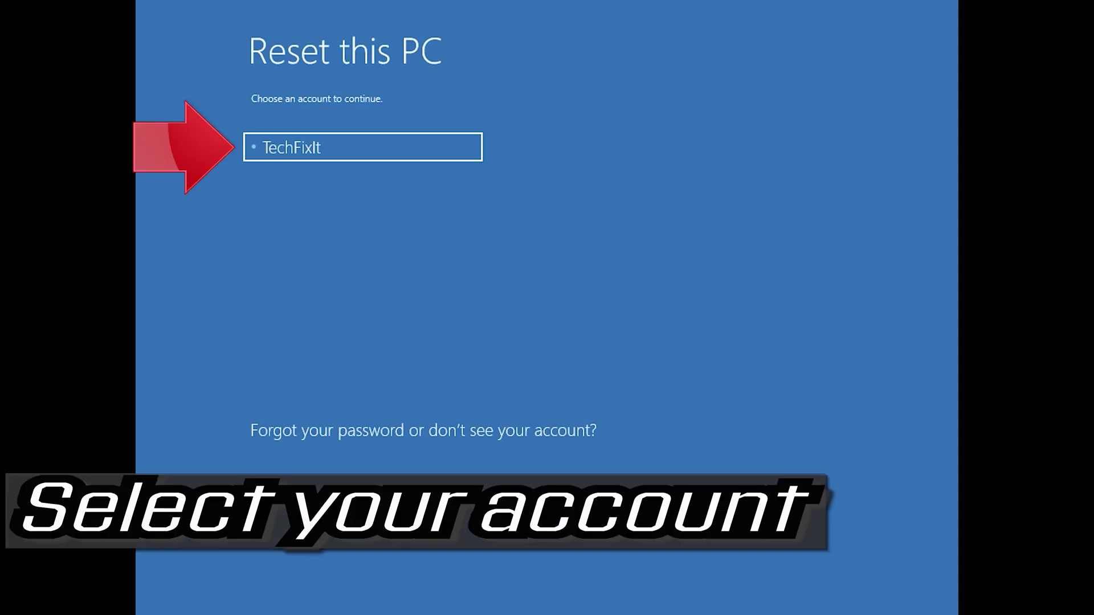
{"action": "left_click", "coordinate": [409, 143]}
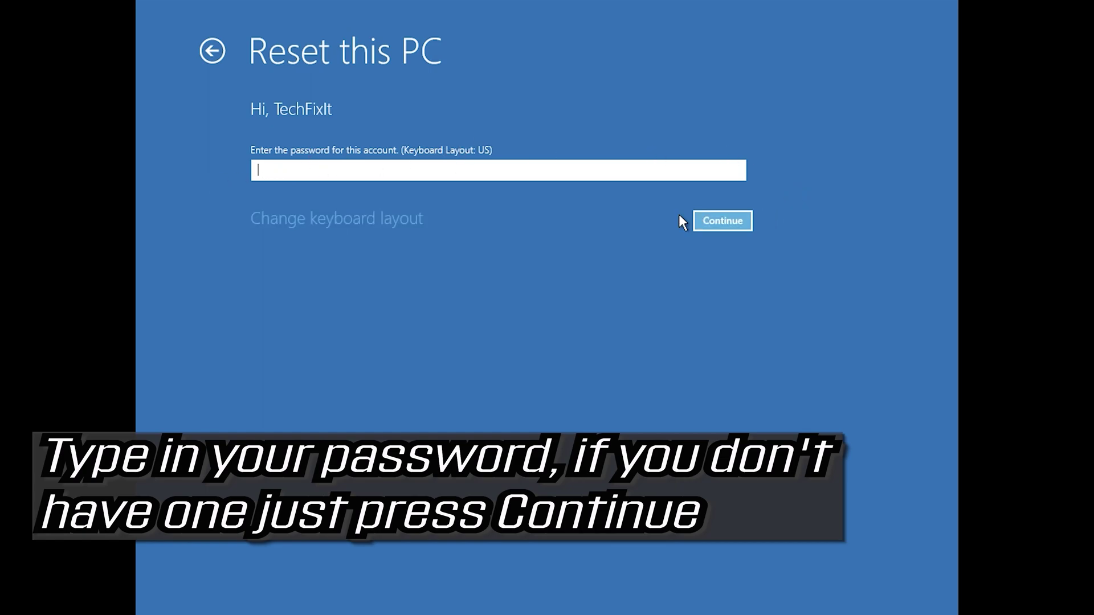
{"action": "left_click", "coordinate": [712, 227]}
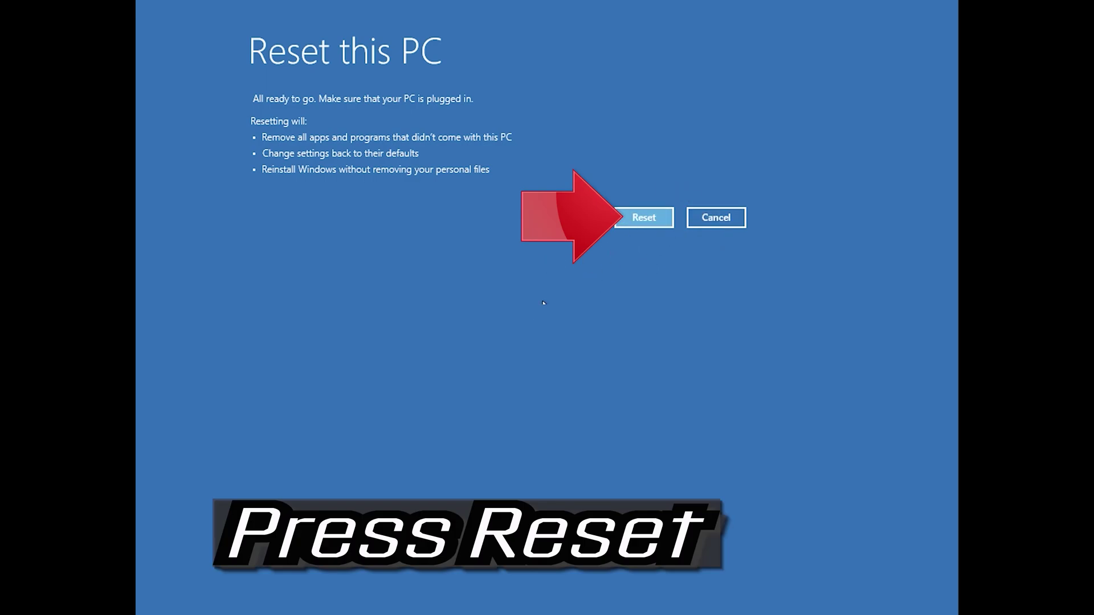
{"action": "left_click", "coordinate": [649, 220]}
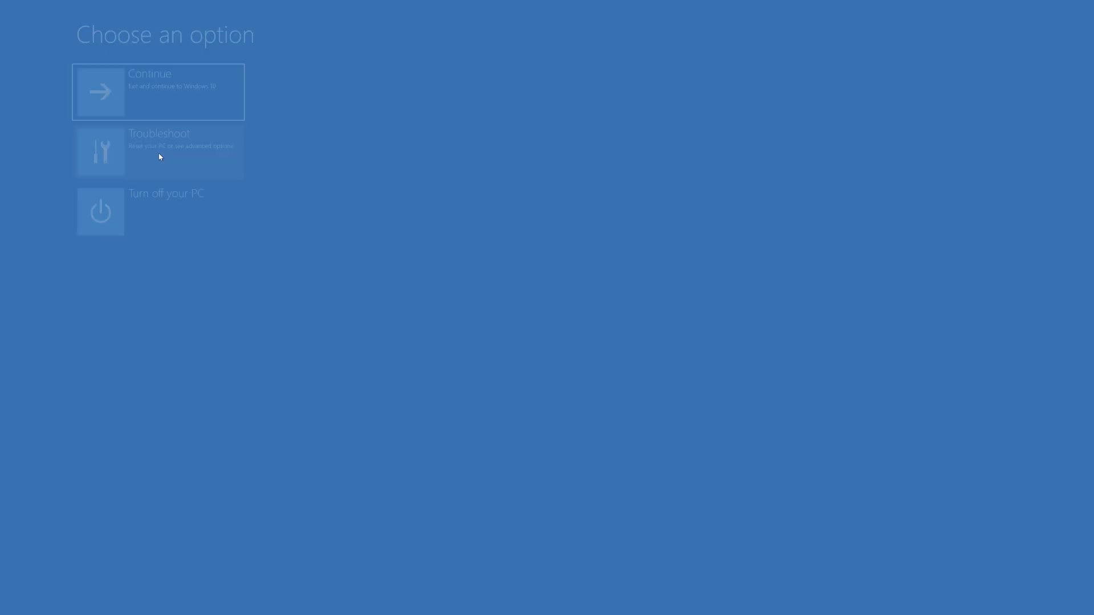
- Open Command Prompt from Troubleshoot > Advanced options, signing in to the local account without a password
{"action": "left_click", "coordinate": [161, 157]}
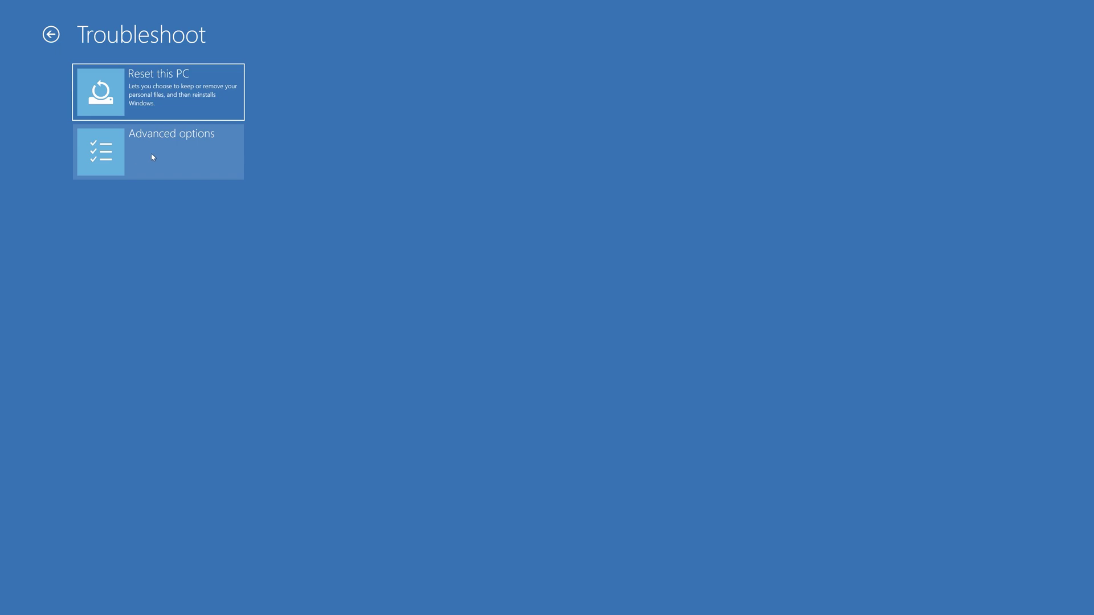
{"action": "left_click", "coordinate": [177, 158]}
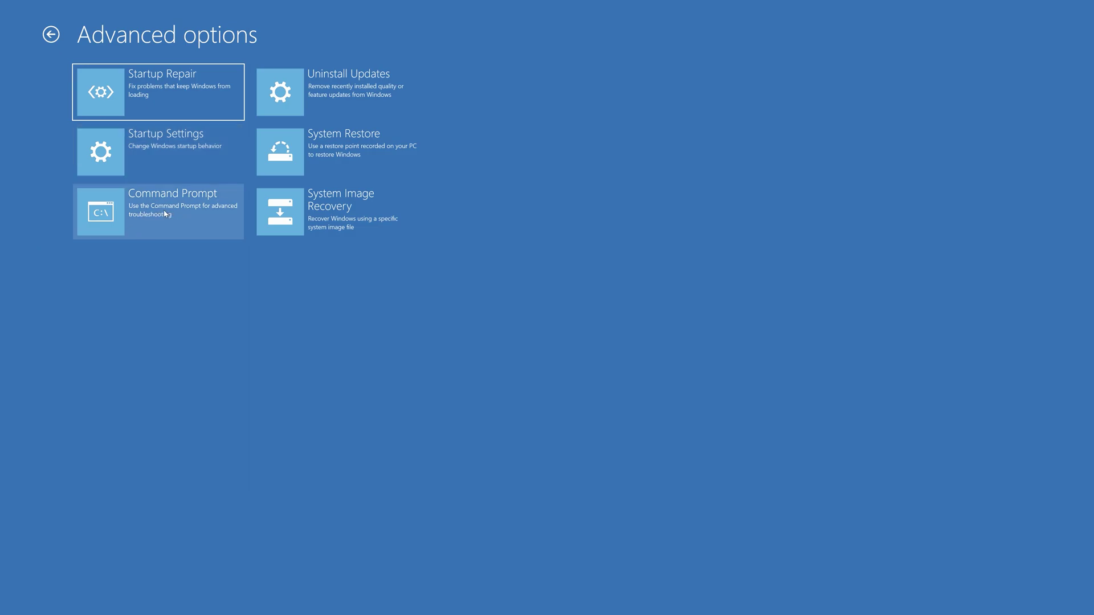
{"action": "left_click", "coordinate": [206, 218]}
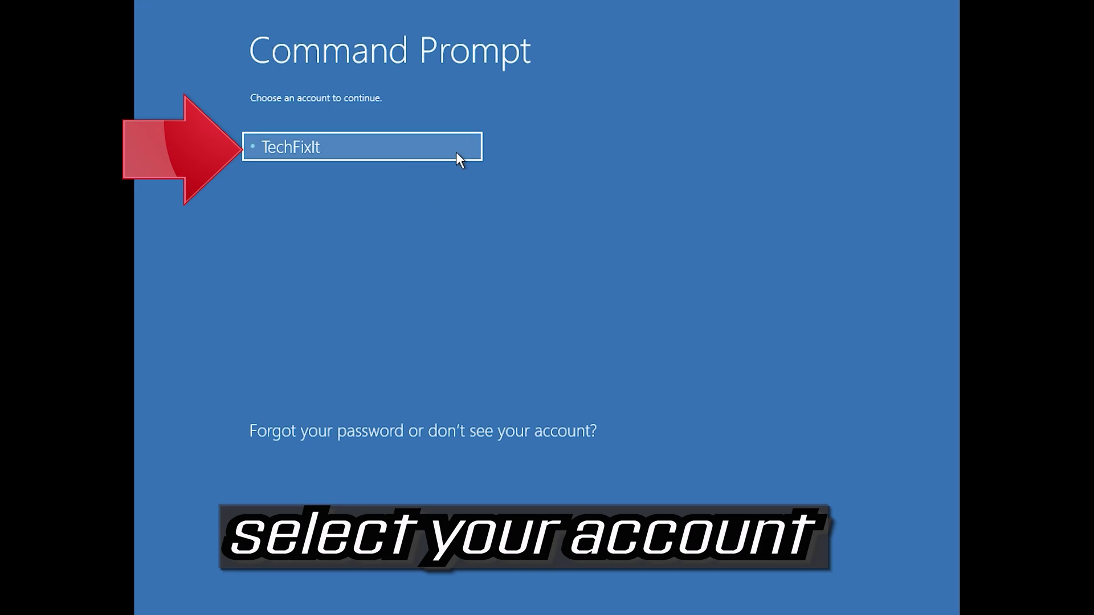
{"action": "left_click", "coordinate": [439, 156]}
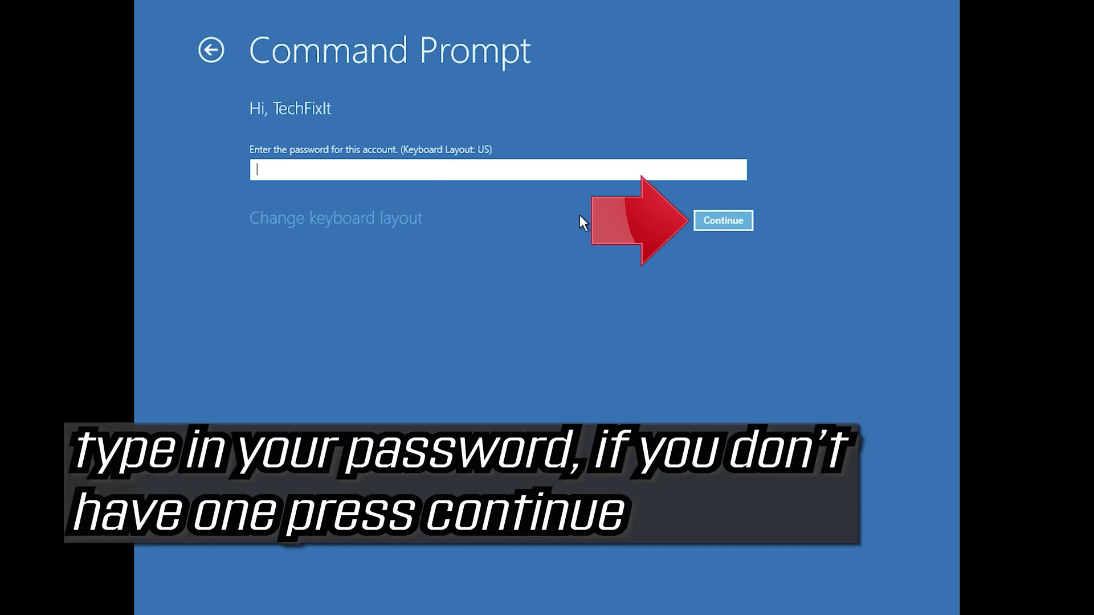
{"action": "left_click", "coordinate": [723, 221]}
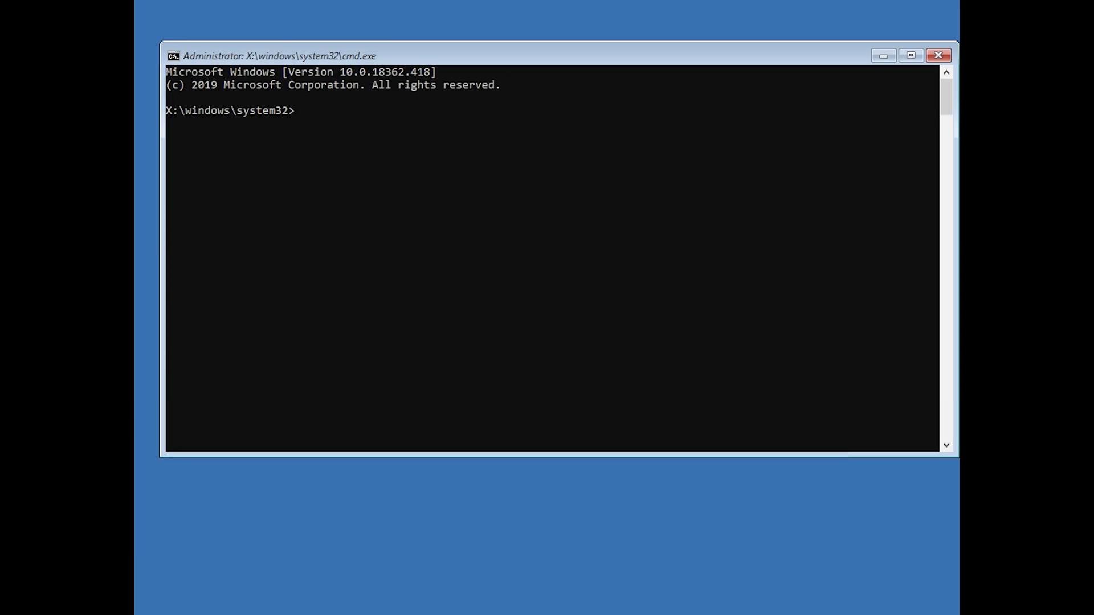
- Run chkdsk /f c:, which finds no problems, then exit the Command Prompt
{"action": "type", "text": "chkdsk"}
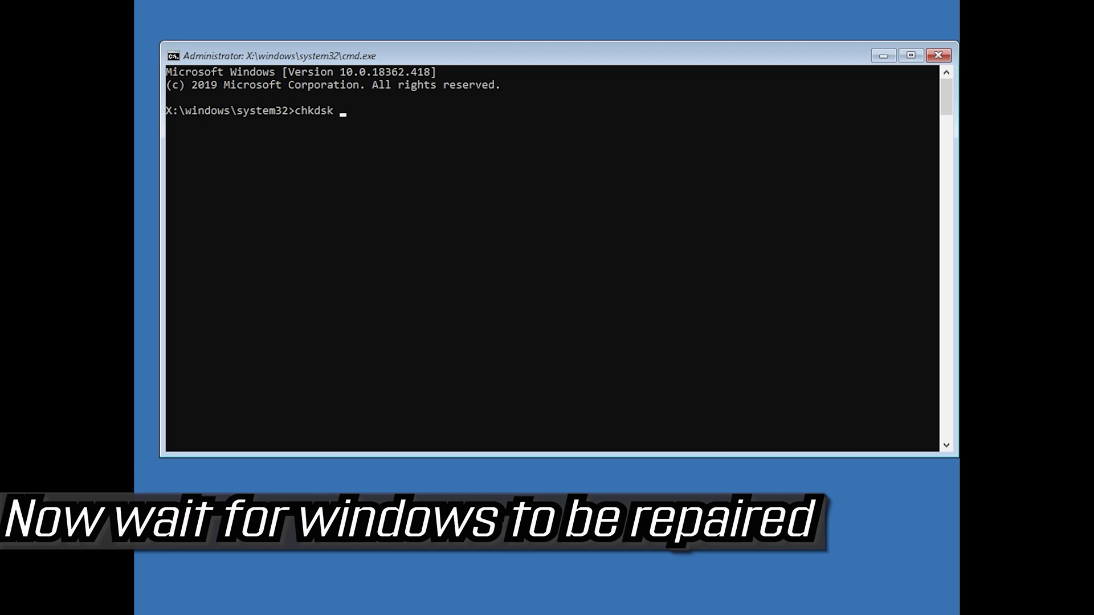
{"action": "type", "text": "/"}
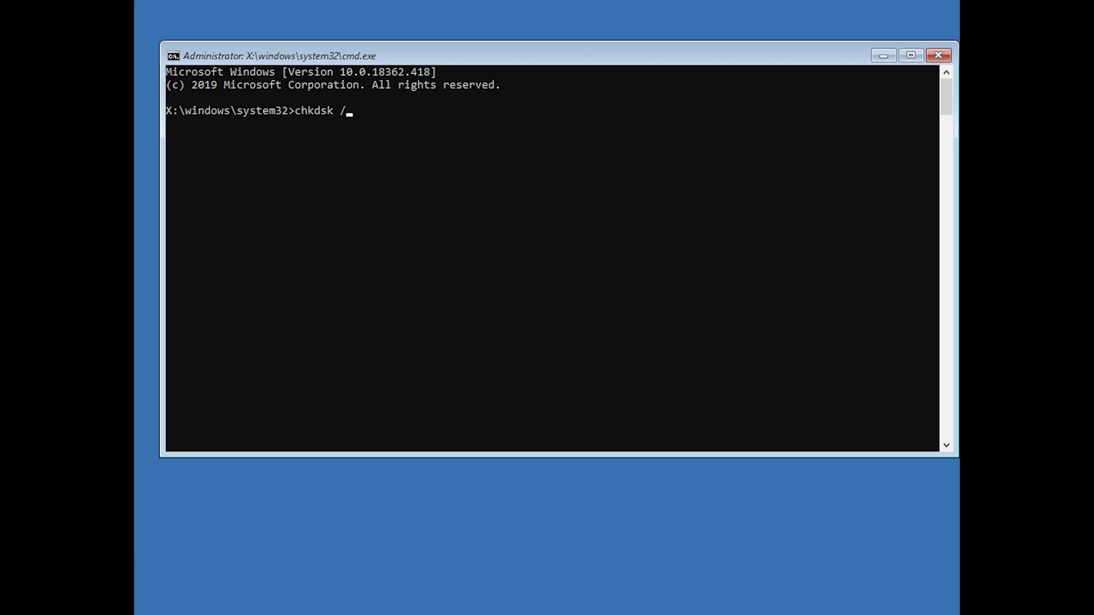
{"action": "type", "text": "f c:"}
{"action": "key", "text": "Return"}
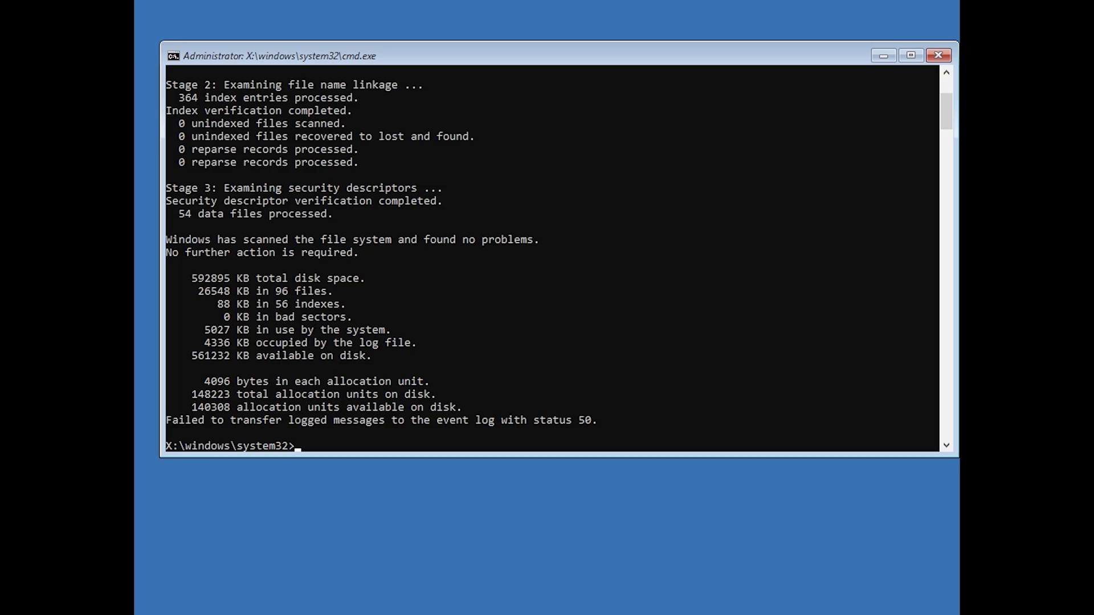
{"action": "type", "text": "exit"}
{"action": "key", "text": "Return"}
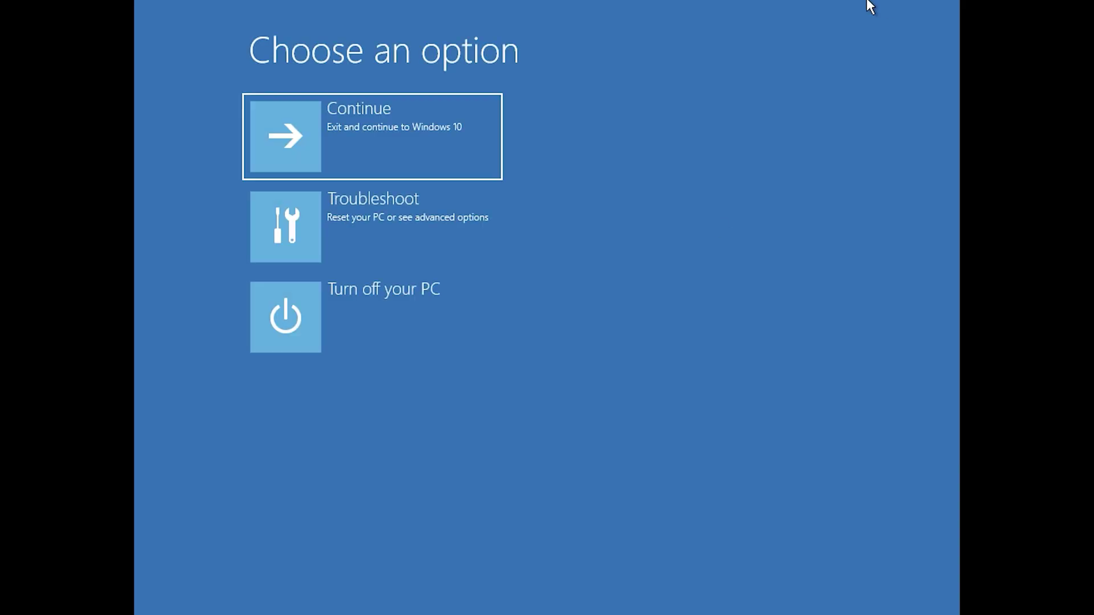
- Relaunch the Command Prompt from Troubleshoot > Advanced options in the recovery environment
{"action": "left_click", "coordinate": [309, 254]}
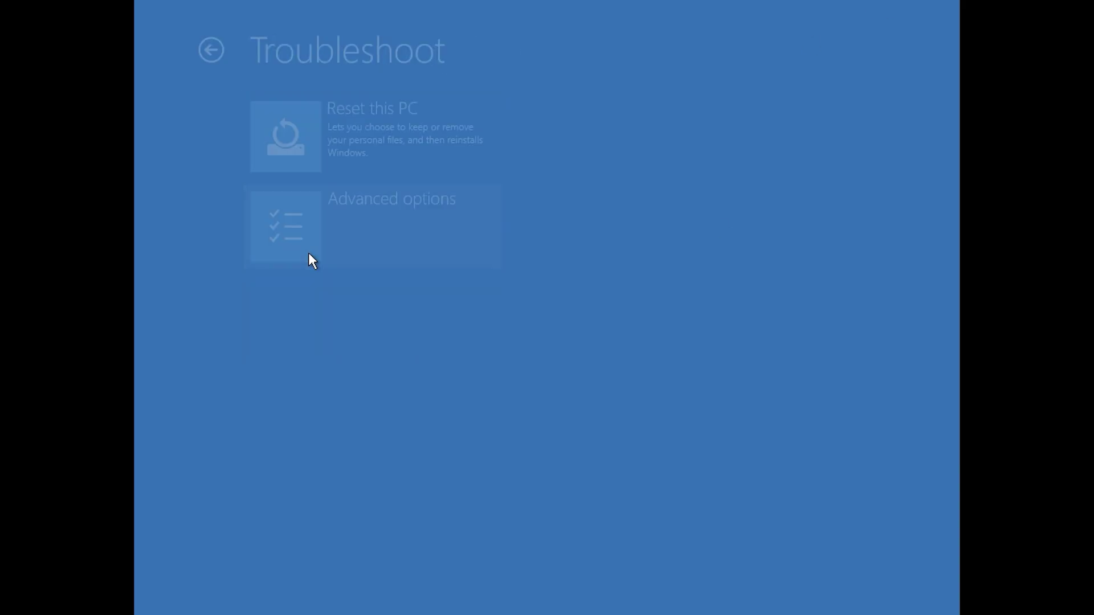
{"action": "left_click", "coordinate": [309, 254]}
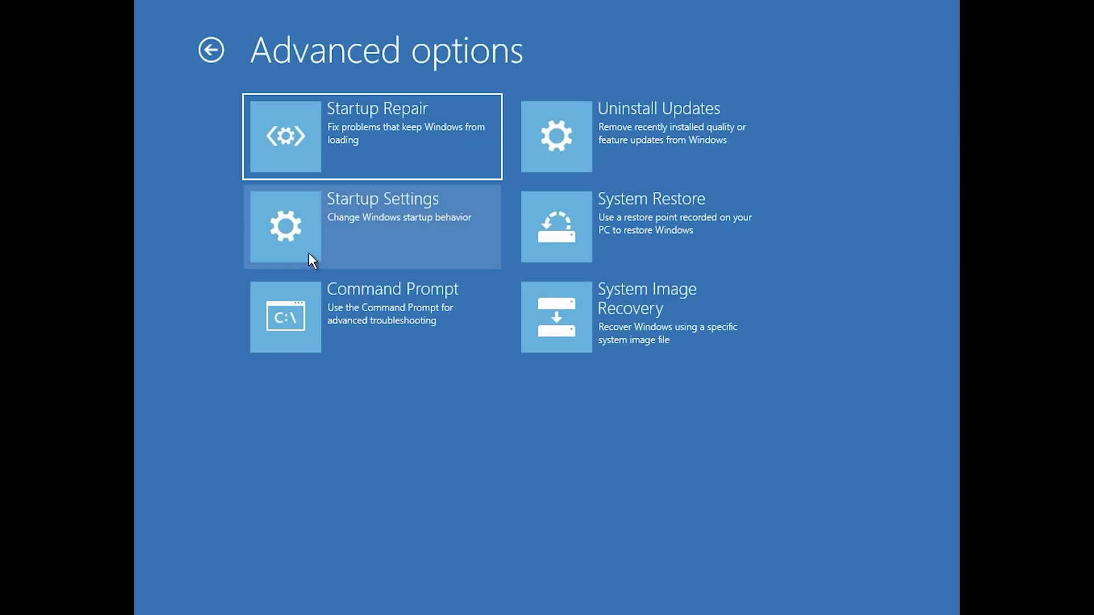
{"action": "left_click", "coordinate": [335, 293]}
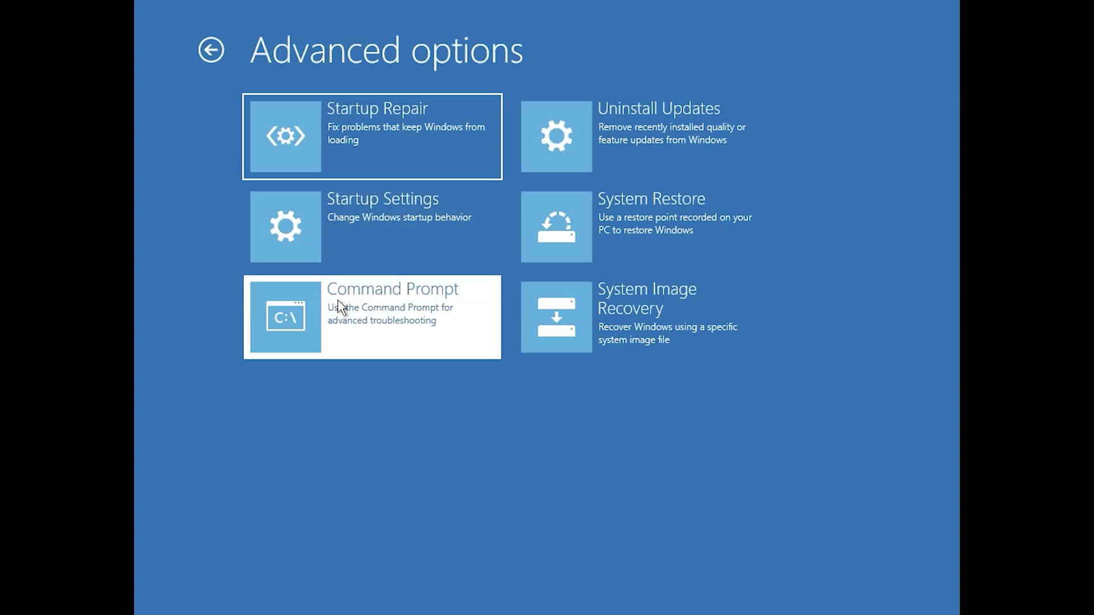
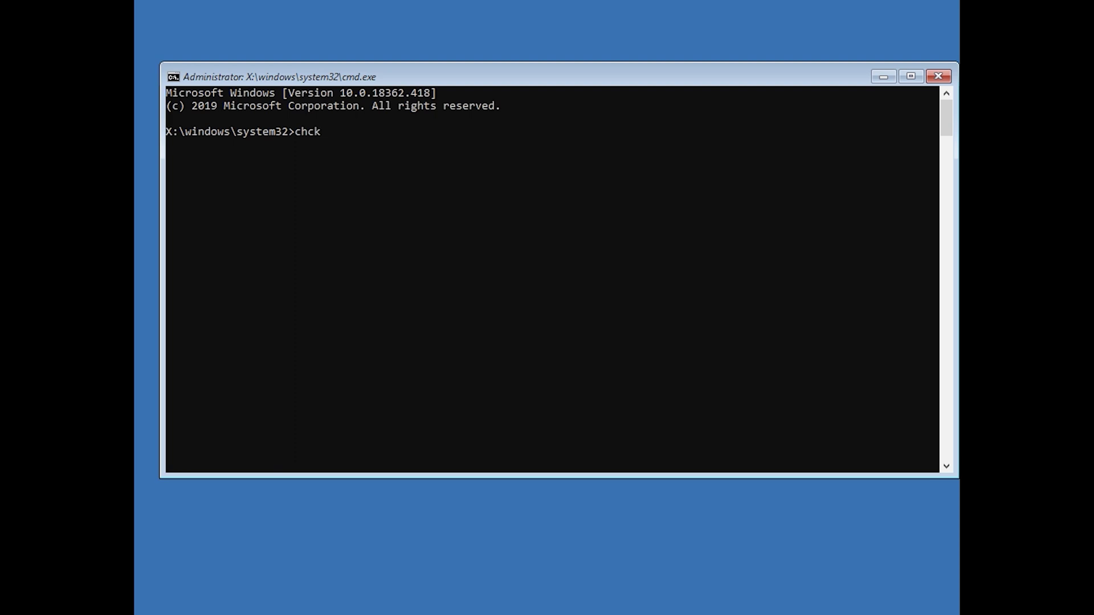
- Replace the misspelled 'ckdsk' with the command chkdsk /f d: at the X:\windows\system32> prompt
{"action": "type", "text": "dsk"}
{"action": "key", "text": "BackSpace"}
{"action": "key", "text": "BackSpace"}
{"action": "key", "text": "BackSpace"}
{"action": "key", "text": "BackSpace"}
{"action": "key", "text": "BackSpace"}
{"action": "key", "text": "BackSpace"}
{"action": "key", "text": "BackSpace"}
{"action": "type", "text": "chkdsk /f"}
{"action": "type", "text": "d:"}
- Run chkdsk /f d:, which finds no problems and 0 KB in bad sectors, then enter exit
{"action": "key", "text": "Return"}
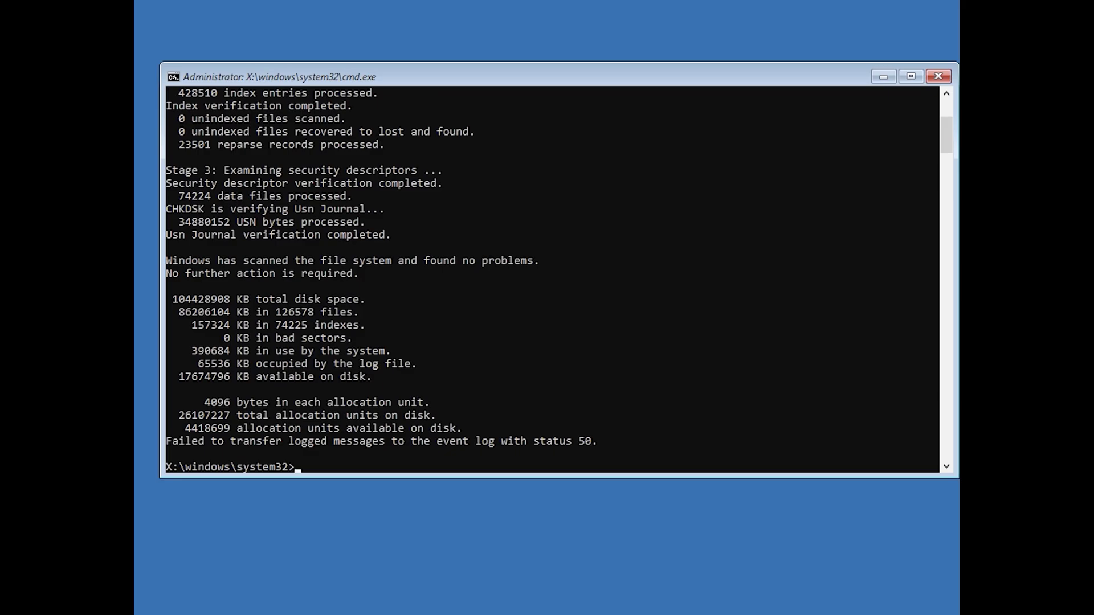
{"action": "type", "text": "exit"}
- Leave the command prompt and choose Continue to boot into Windows 10
{"action": "key", "text": "Return"}
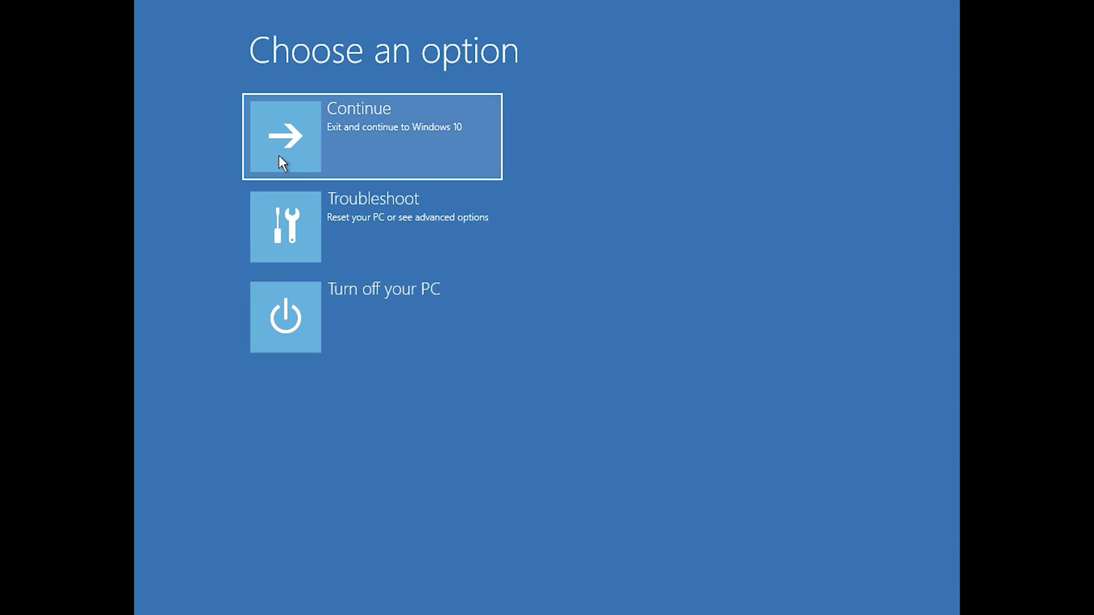
{"action": "left_click", "coordinate": [311, 151]}
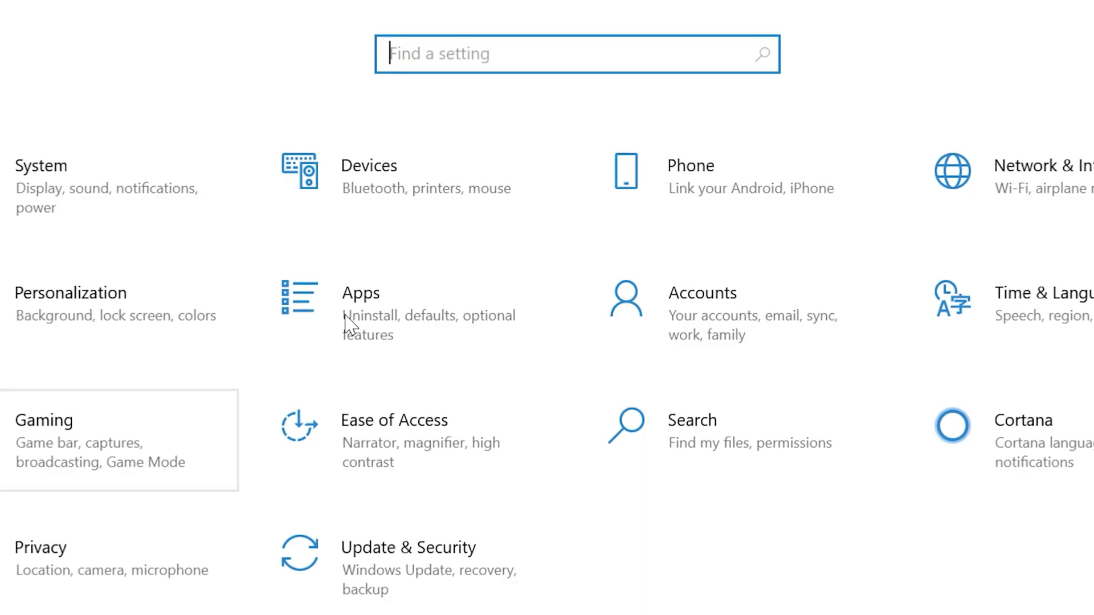
- Choose Restart now under Advanced startup on the Update & Security Recovery page
{"action": "left_click", "coordinate": [428, 557]}
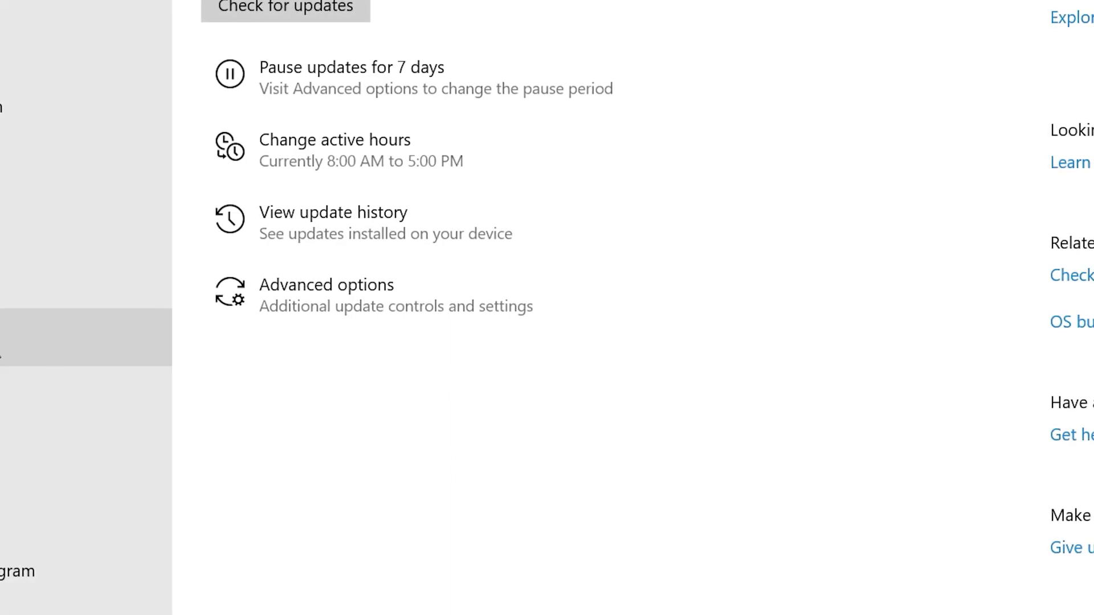
{"action": "left_click", "coordinate": [86, 337]}
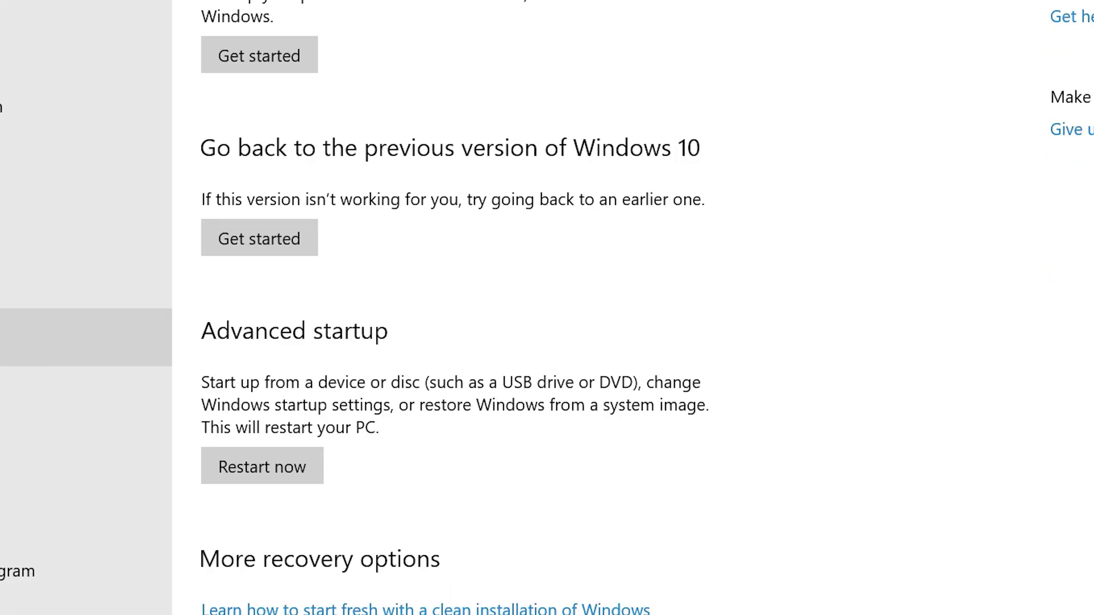
{"action": "left_click", "coordinate": [265, 468]}
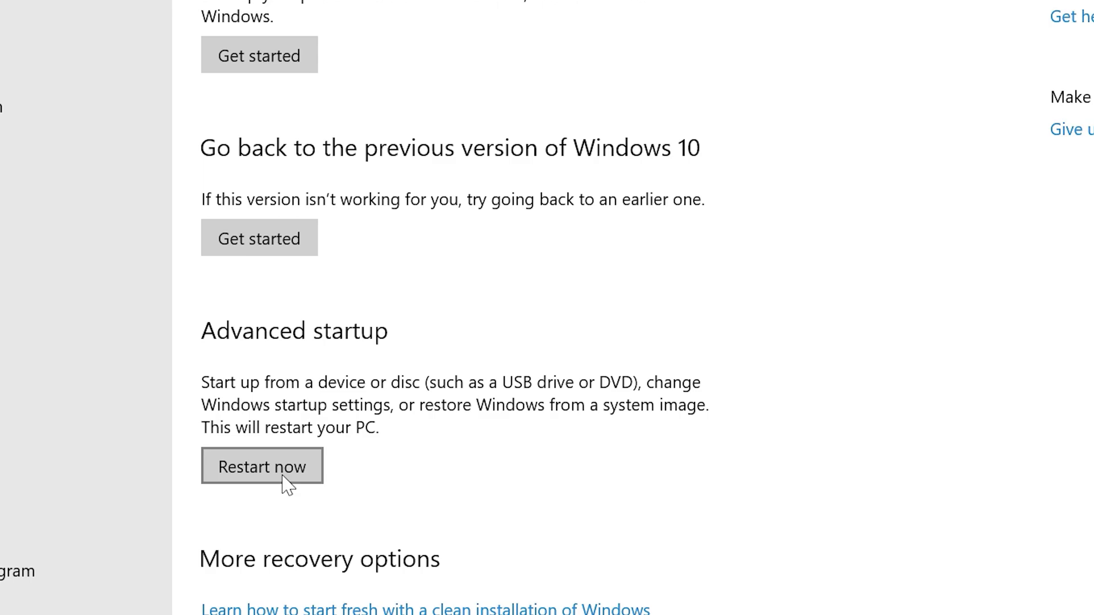